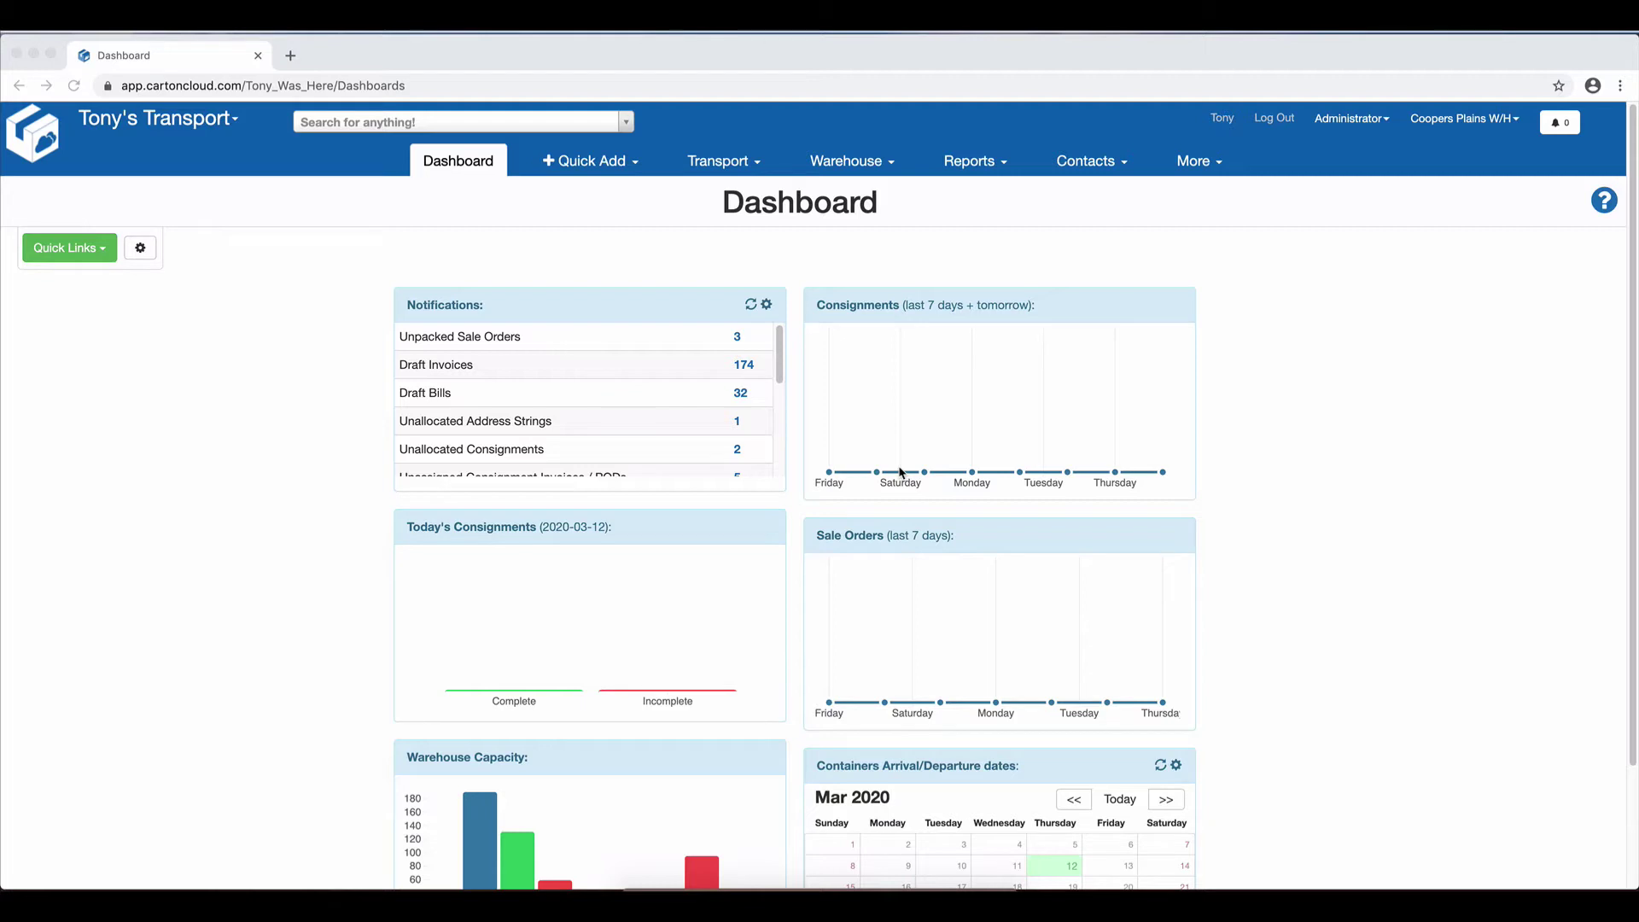
Open BOBS GROCERY from the Contacts > Customers list and start editing its record
{"action": "left_click", "coordinate": [1097, 165]}
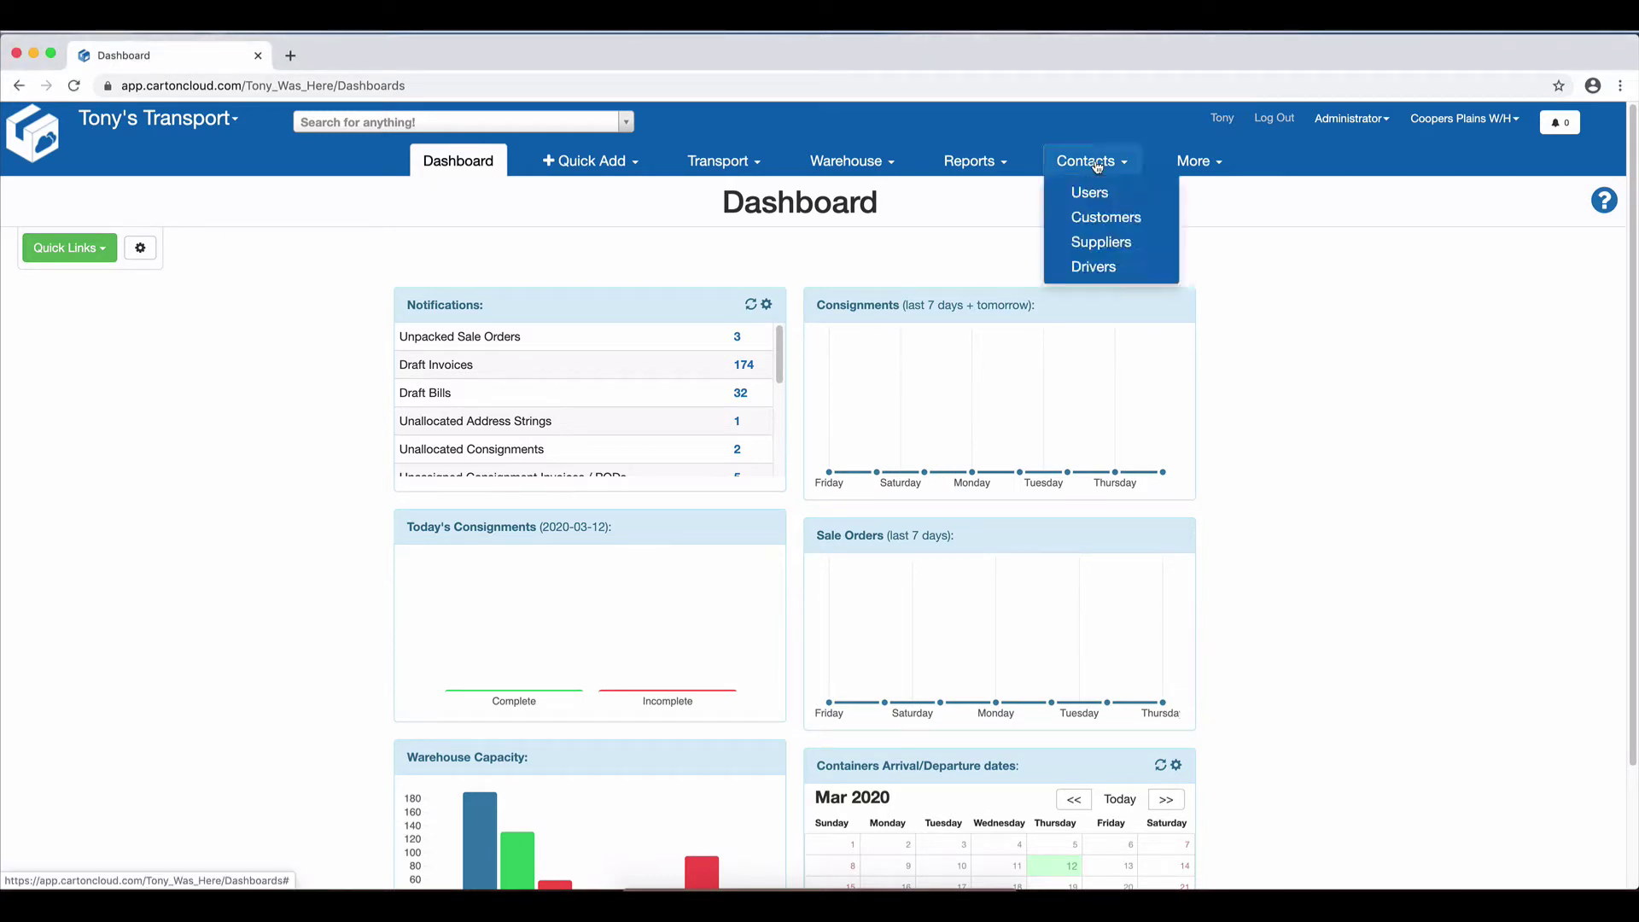
{"action": "left_click", "coordinate": [1095, 219]}
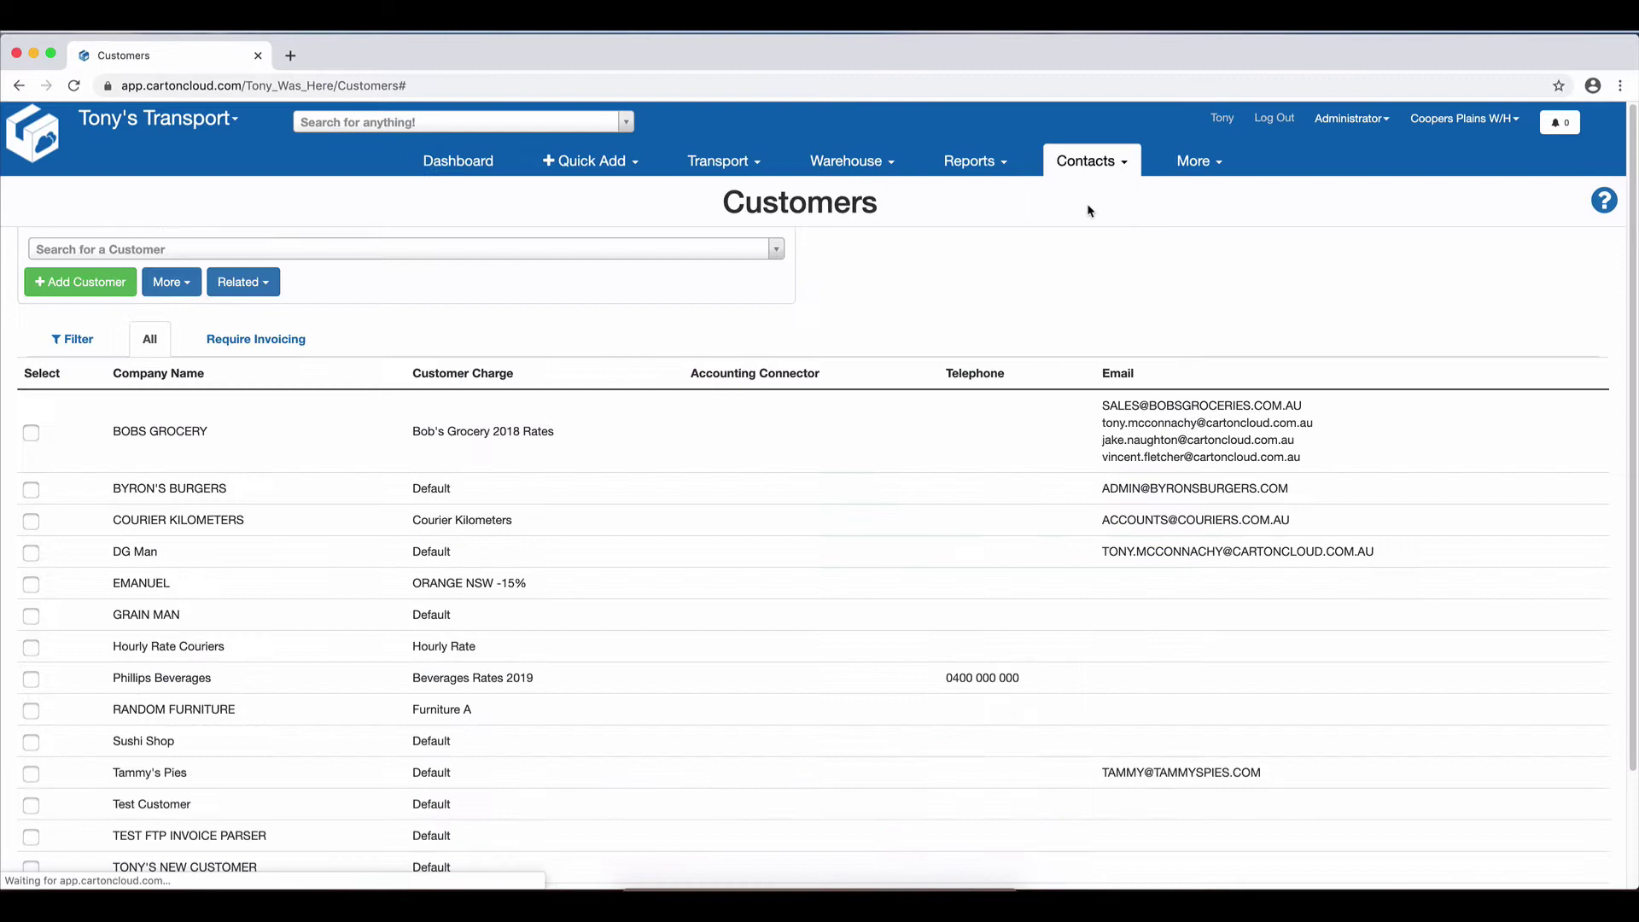
{"action": "left_click", "coordinate": [175, 434]}
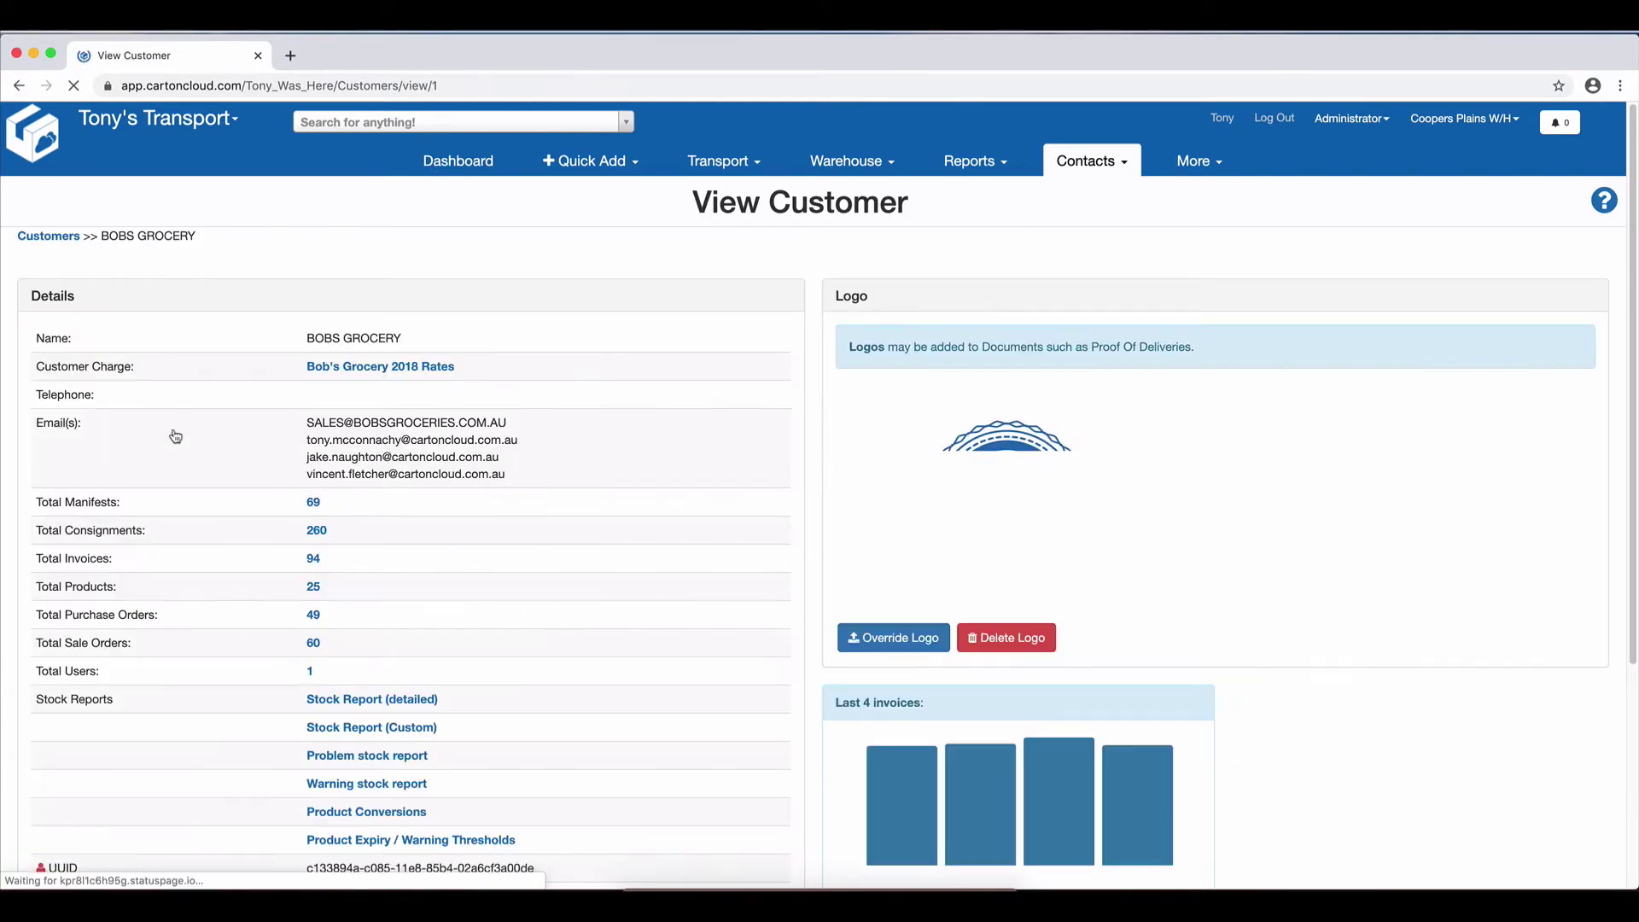
{"action": "scroll", "coordinate": [62, 644], "scroll_direction": "down", "scroll_amount": 4}
{"action": "left_click", "coordinate": [64, 600]}
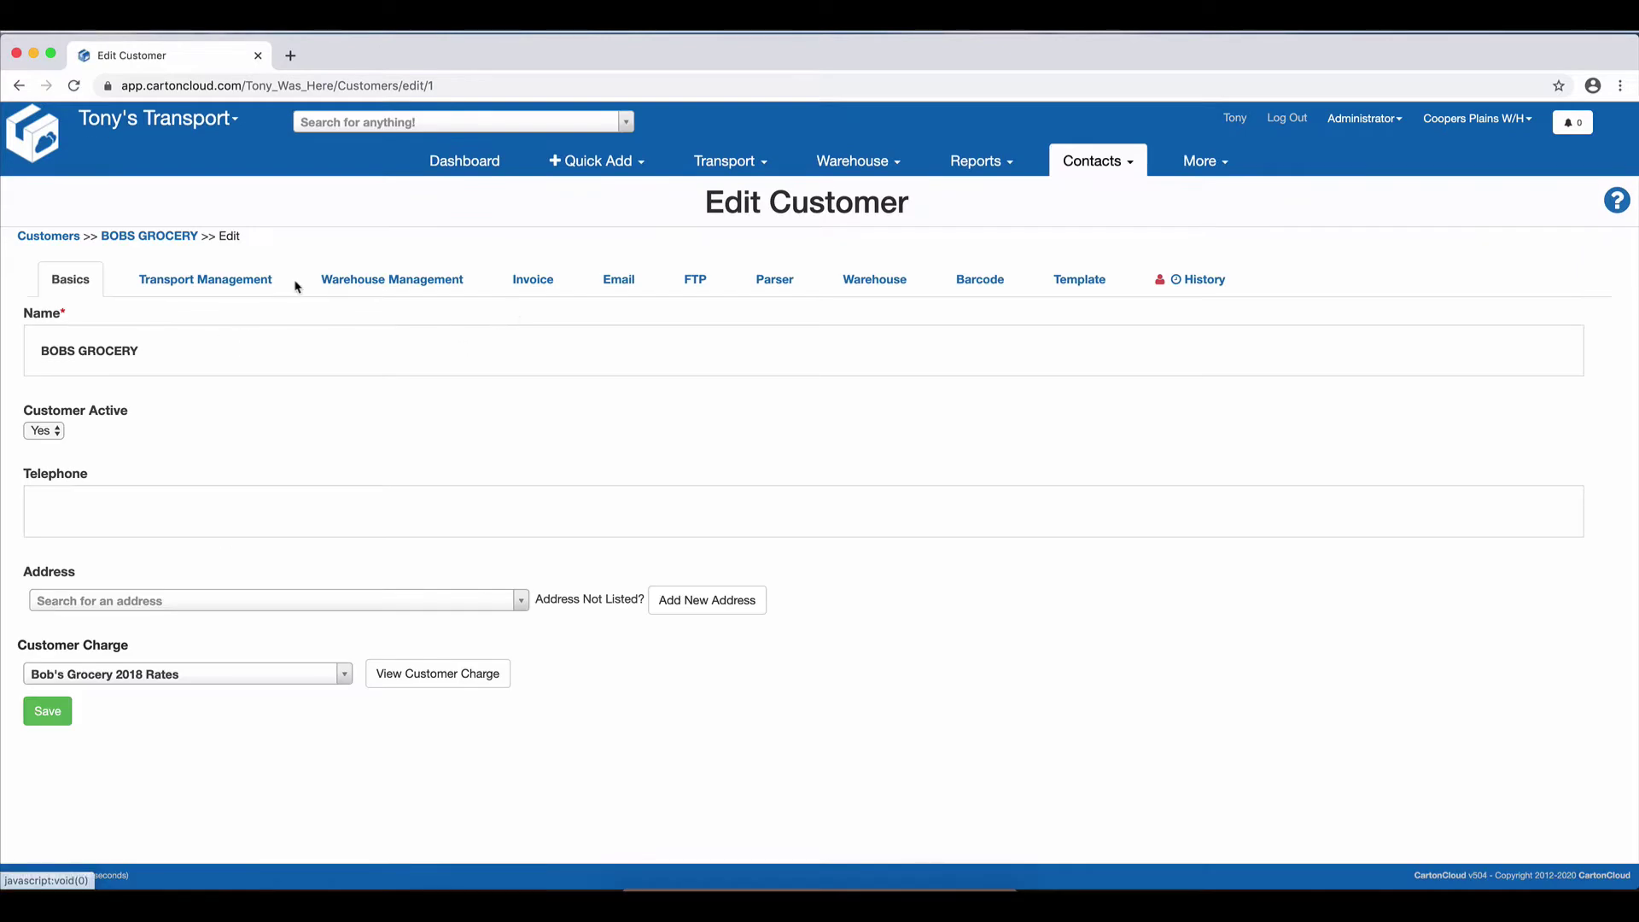
Allow split receiving under Warehouse Management > Purchase Order and save BOBS GROCERY's settings
{"action": "left_click", "coordinate": [408, 276]}
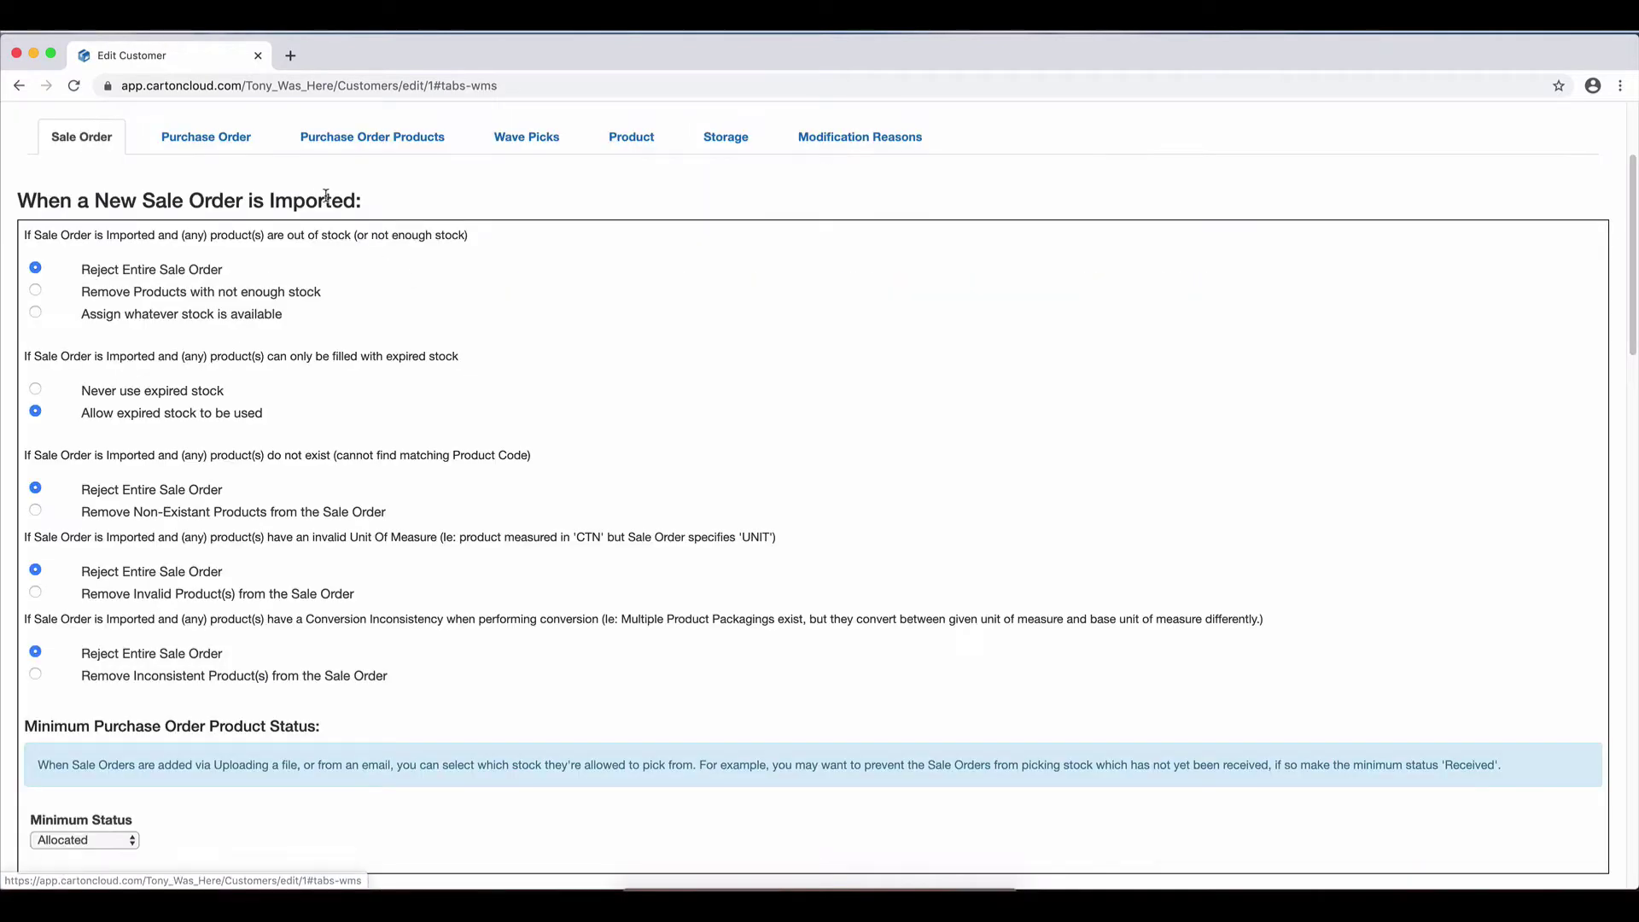
{"action": "left_click", "coordinate": [234, 144]}
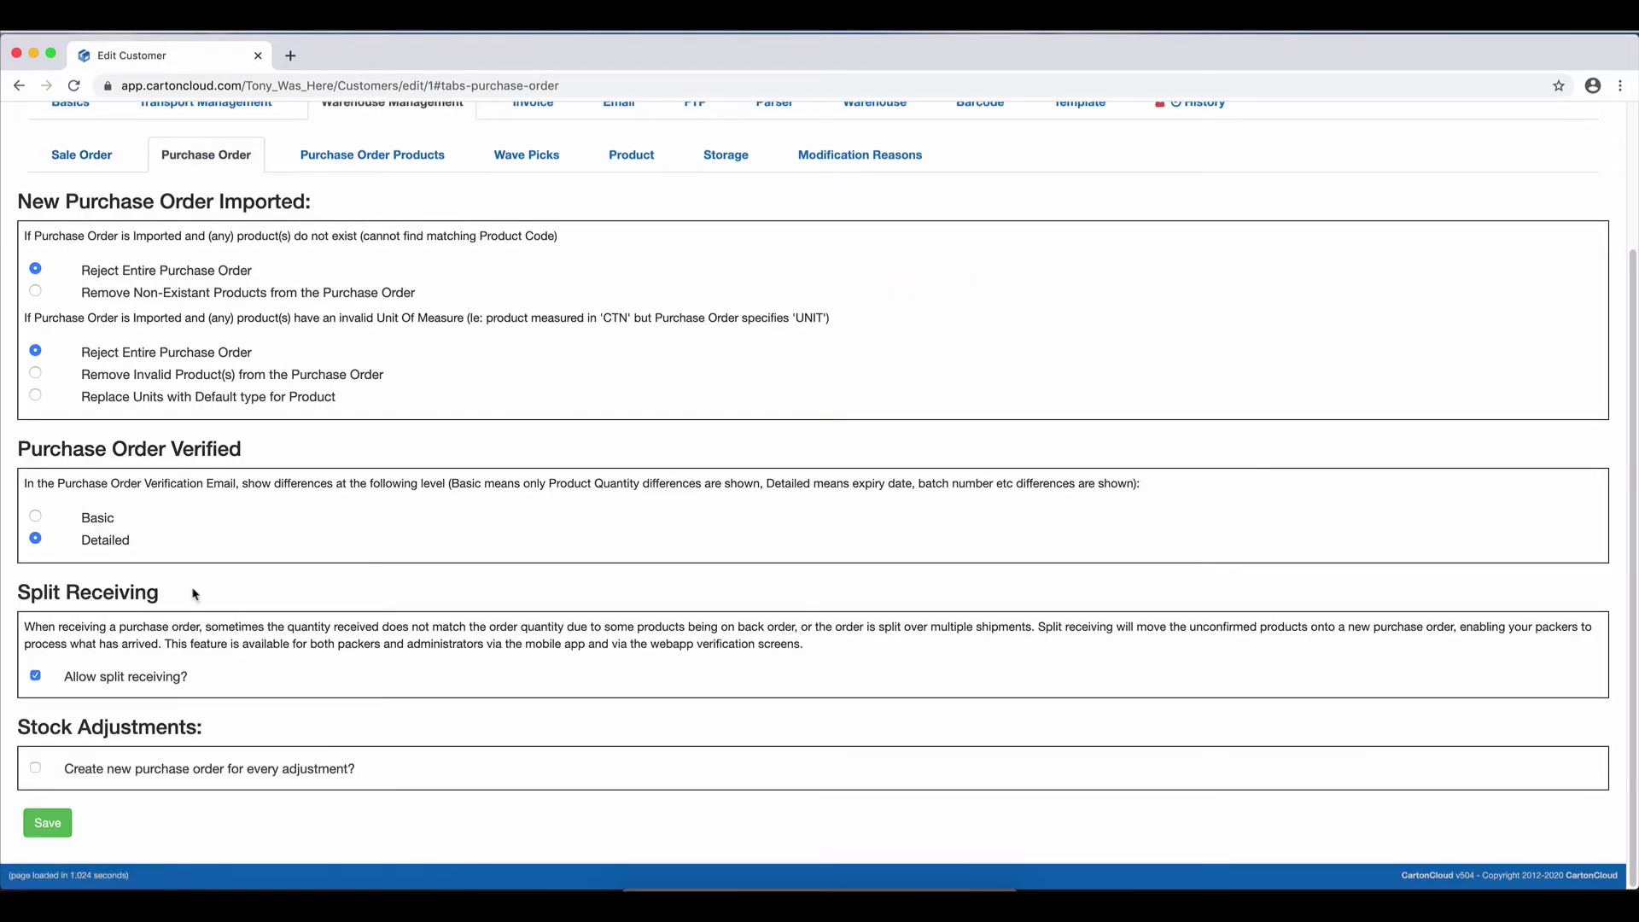
{"action": "left_click_drag", "start_coordinate": [11, 591], "coordinate": [168, 603]}
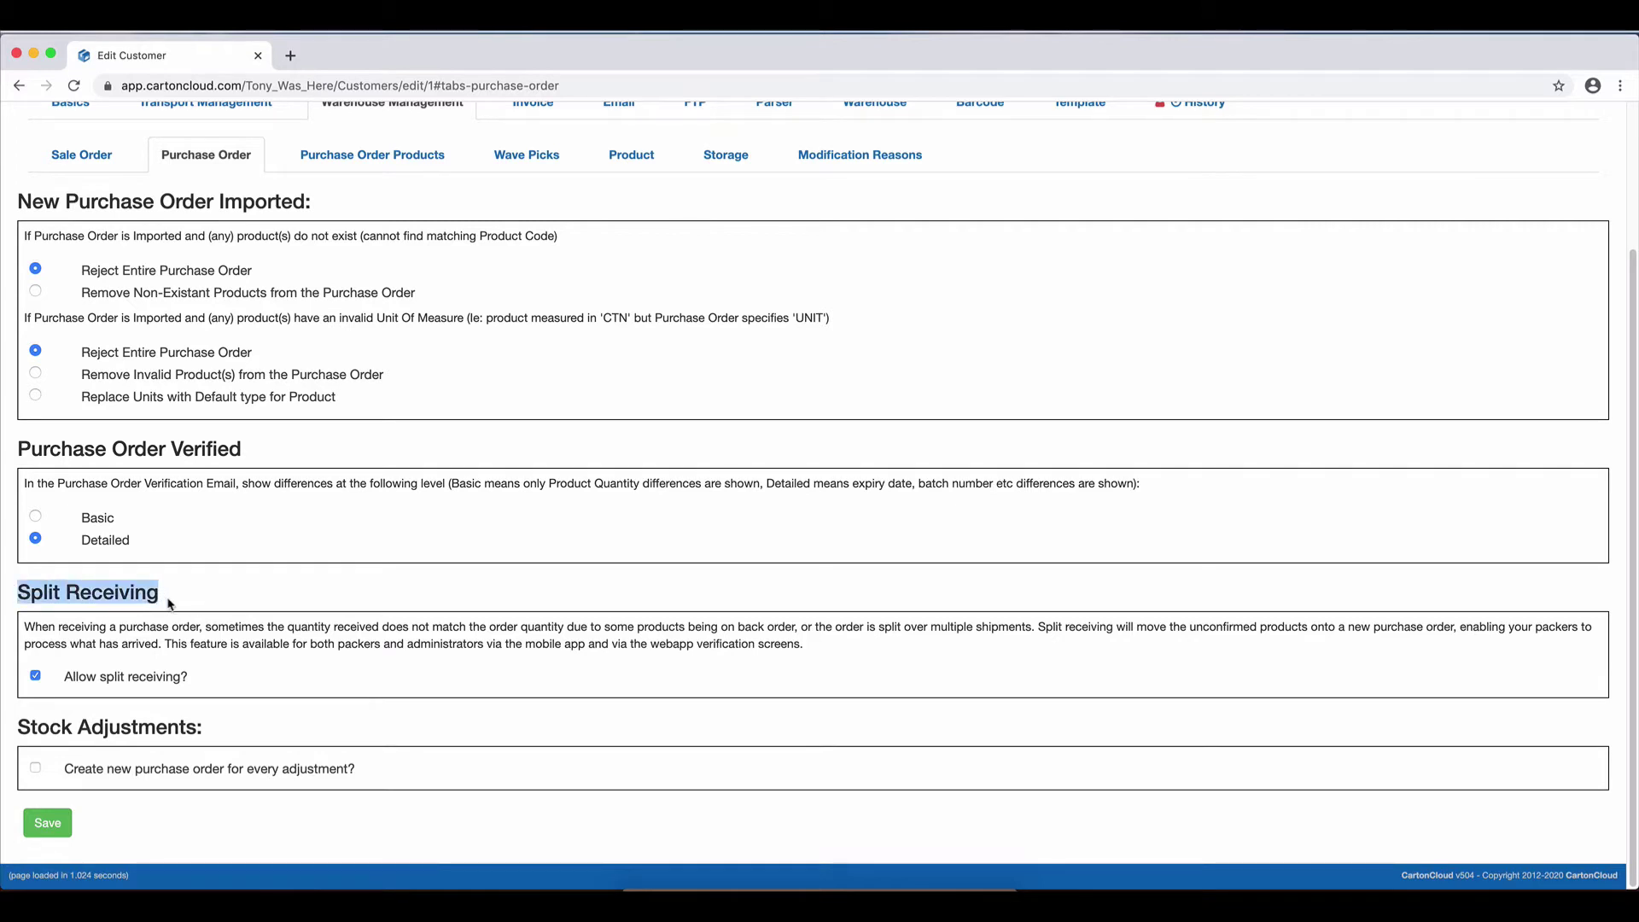
{"action": "left_click", "coordinate": [220, 603]}
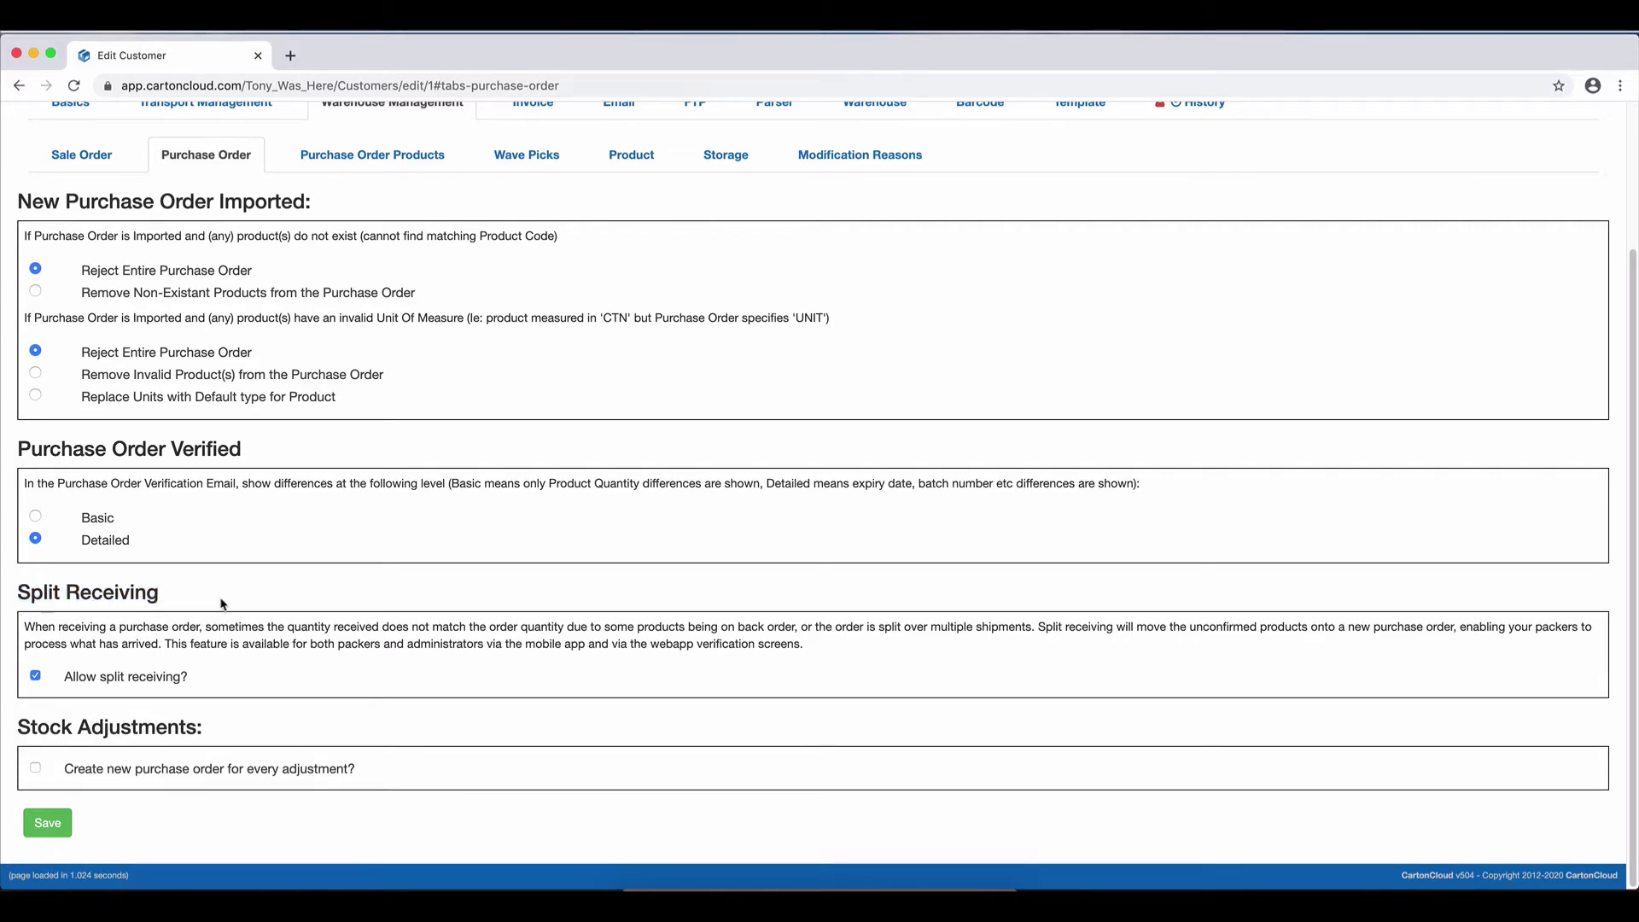
{"action": "left_click", "coordinate": [47, 822]}
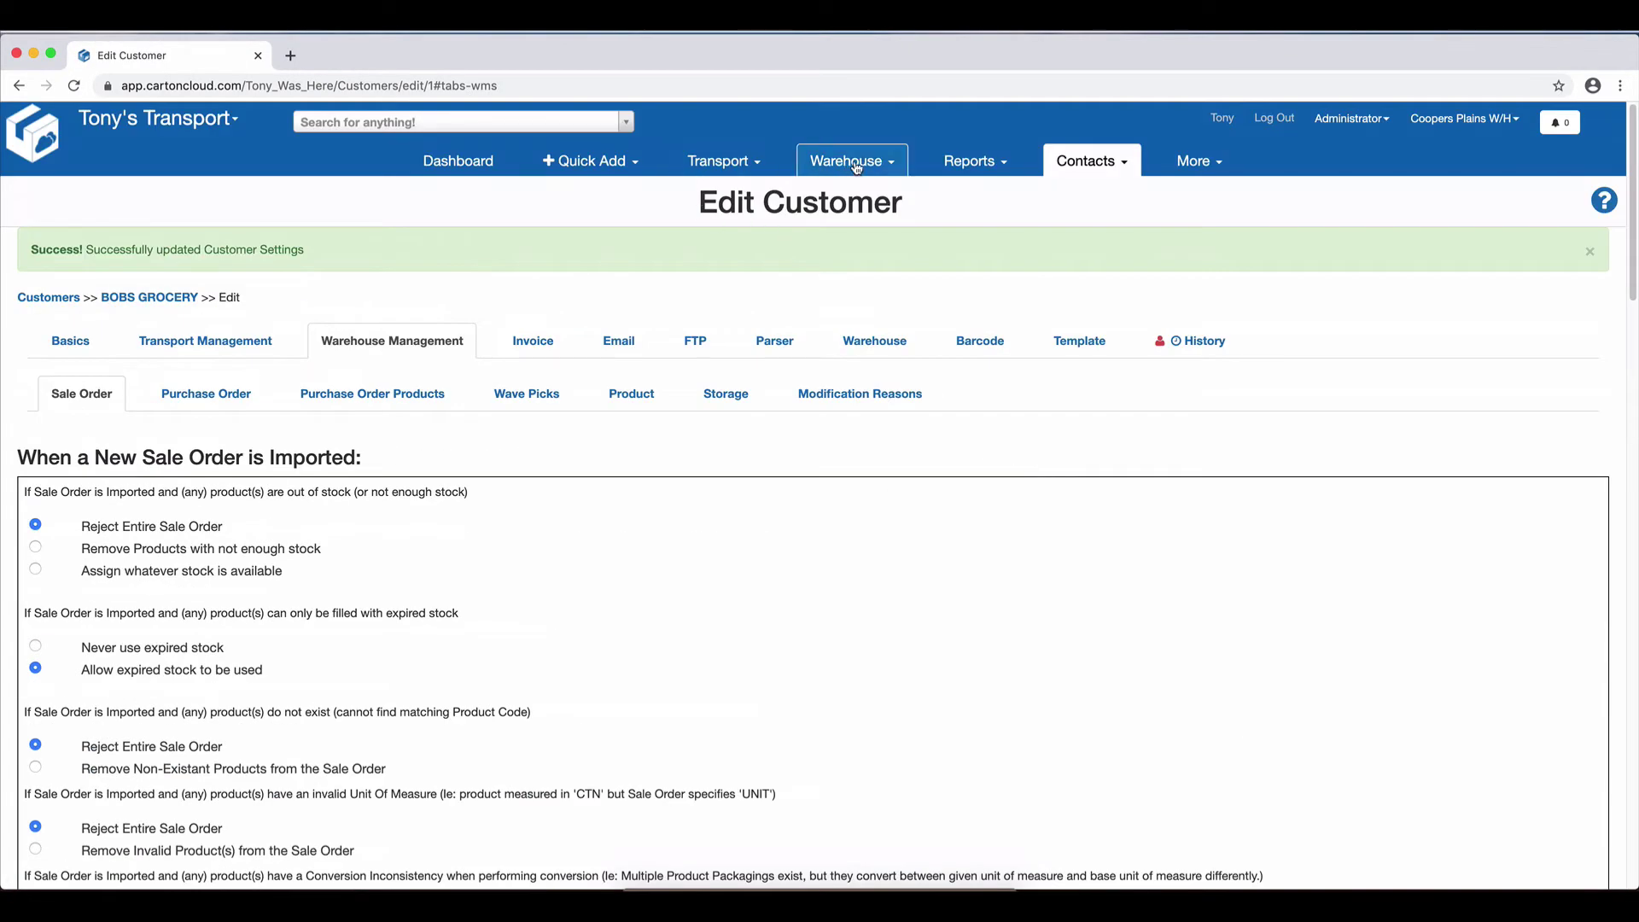
Open purchase order 74 from Warehouse > Purchase Orders, mark it Received, and begin product verification
{"action": "left_click", "coordinate": [852, 167]}
{"action": "left_click", "coordinate": [868, 220]}
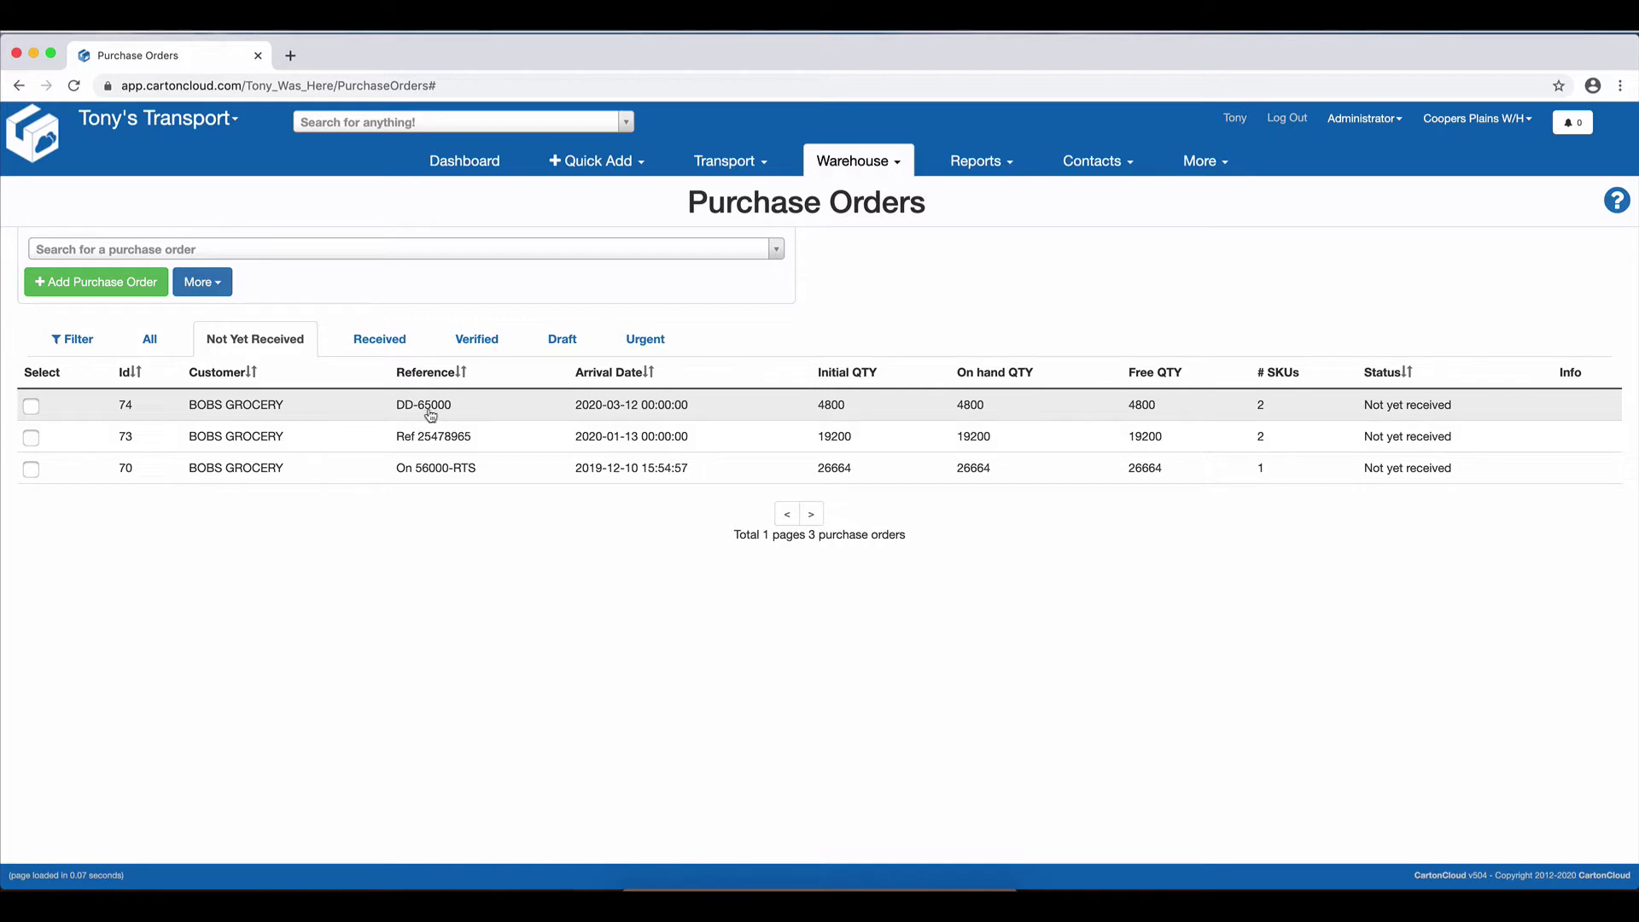
{"action": "left_click", "coordinate": [617, 409]}
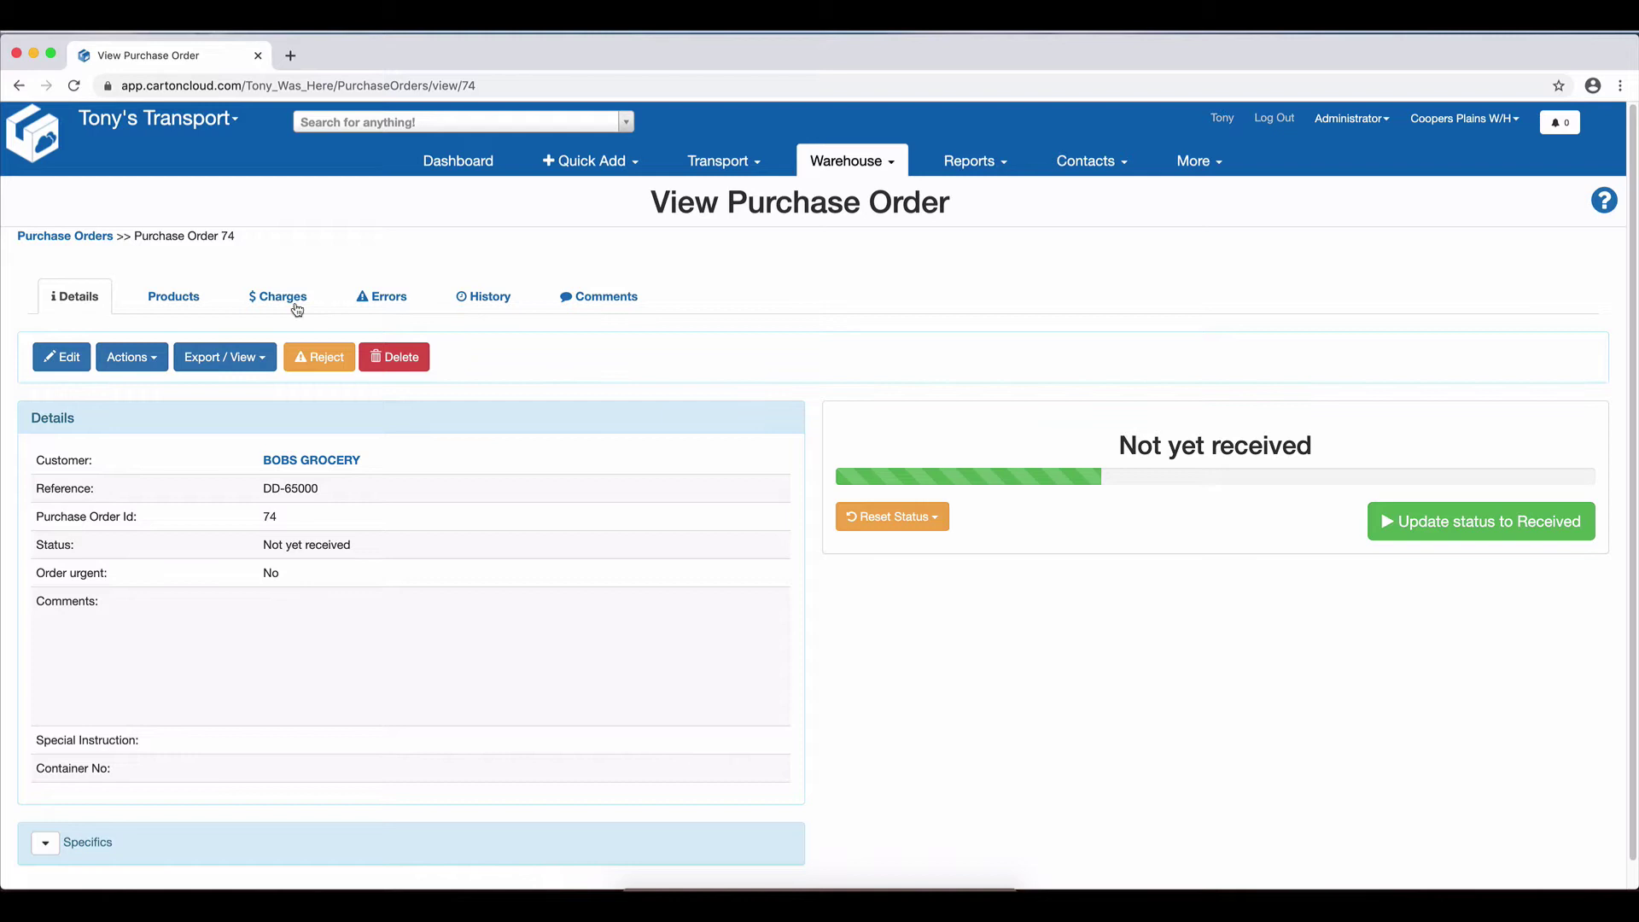
{"action": "left_click", "coordinate": [175, 299]}
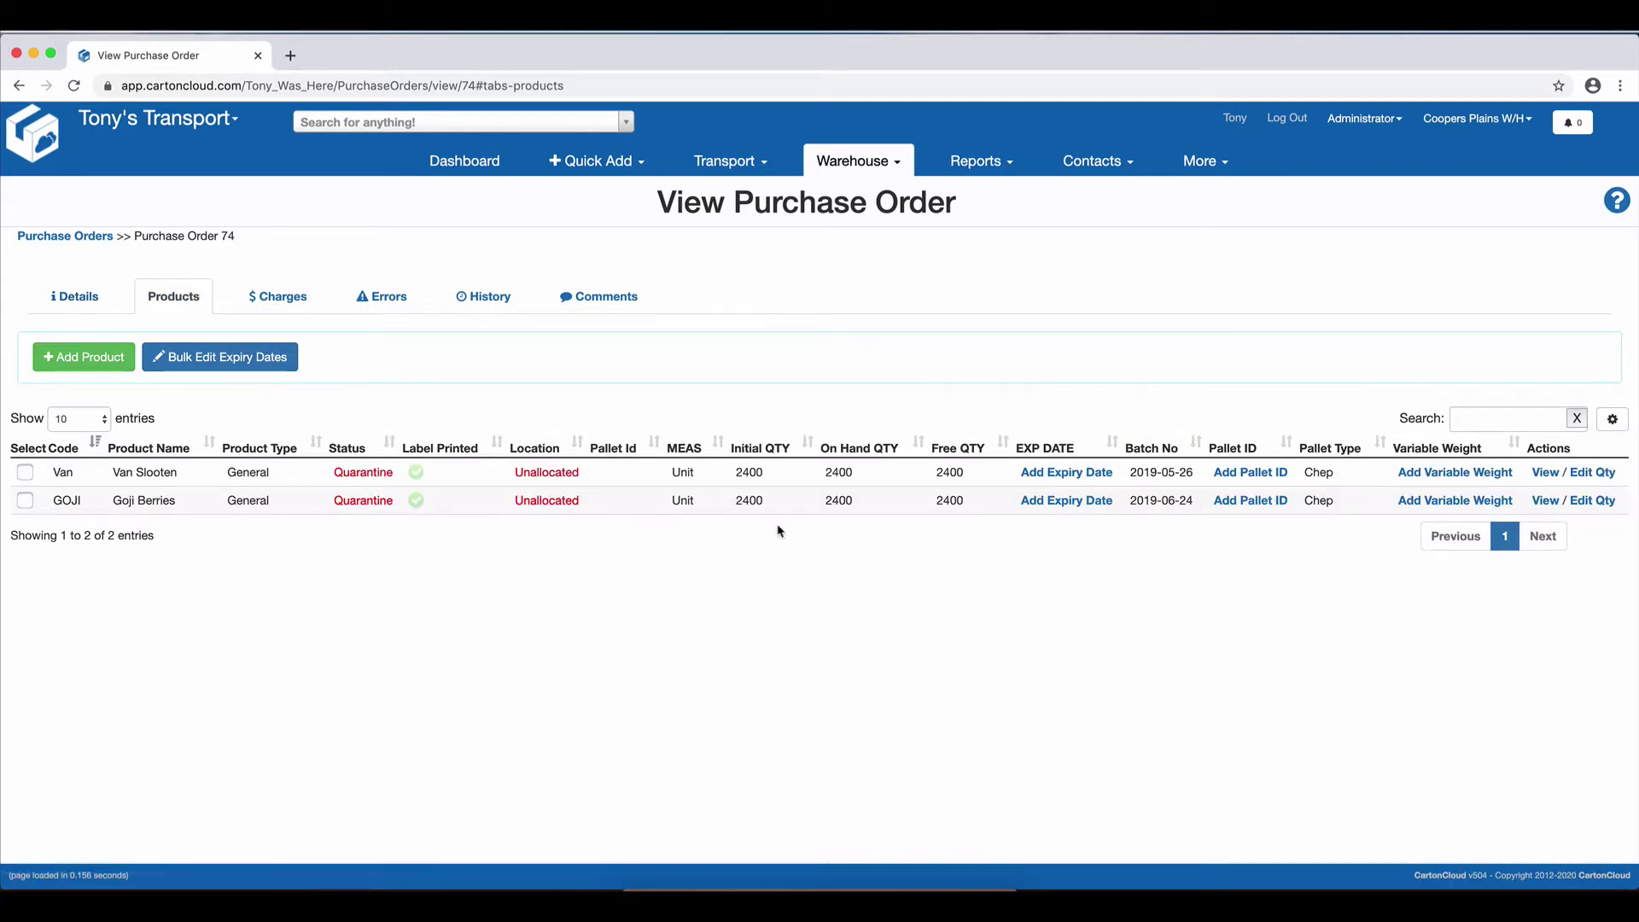
{"action": "left_click", "coordinate": [77, 298]}
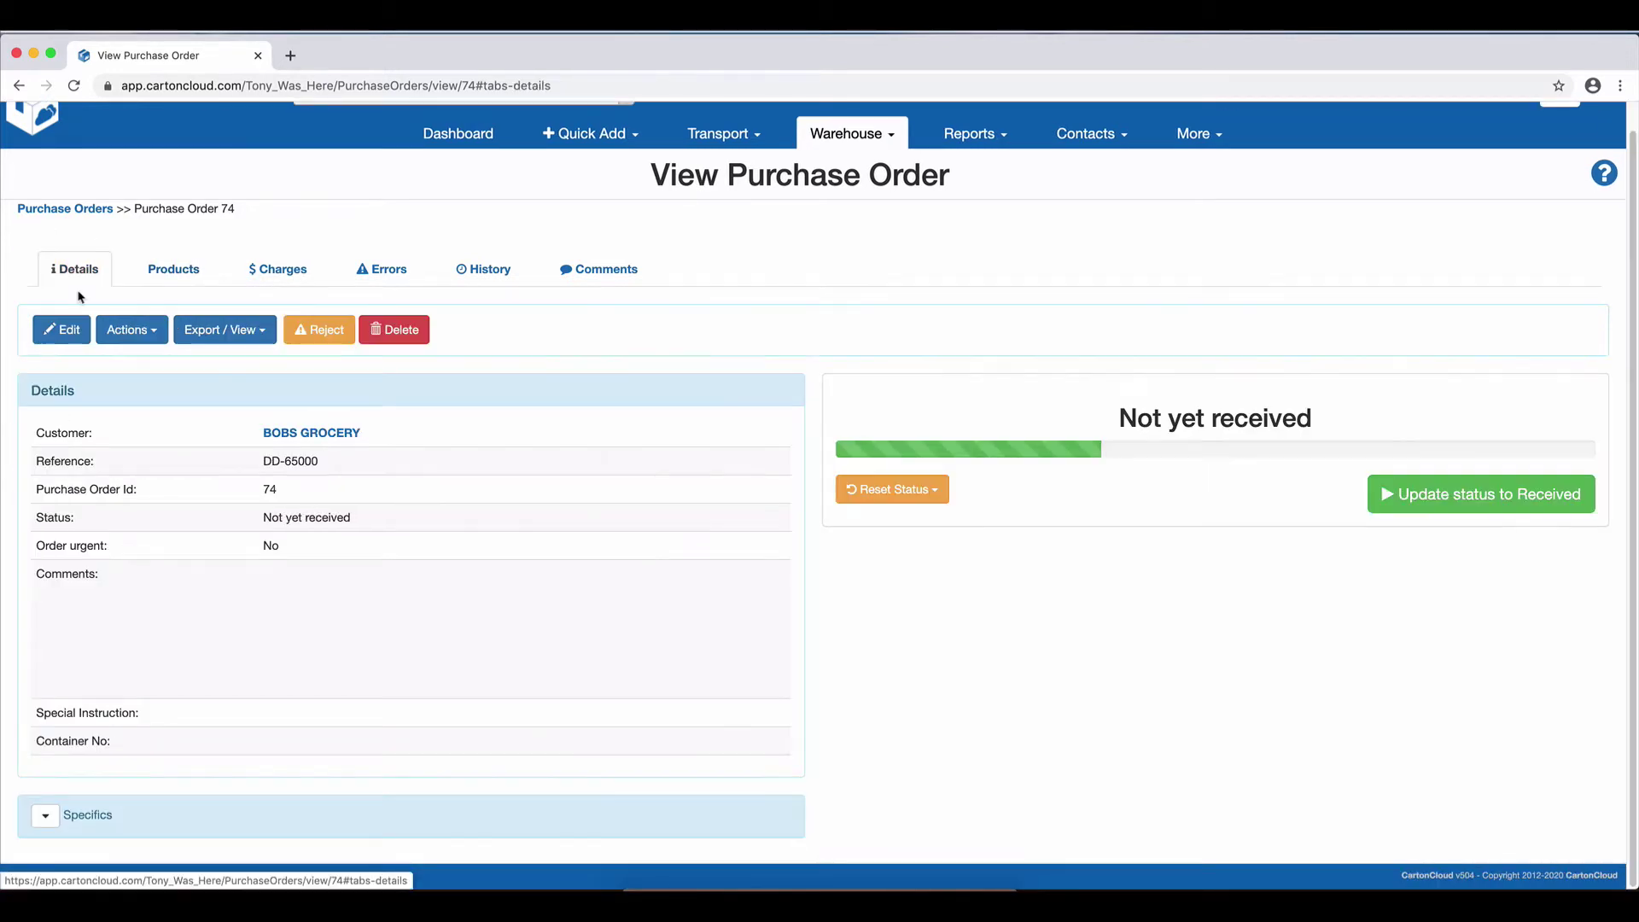
{"action": "left_click", "coordinate": [1439, 498]}
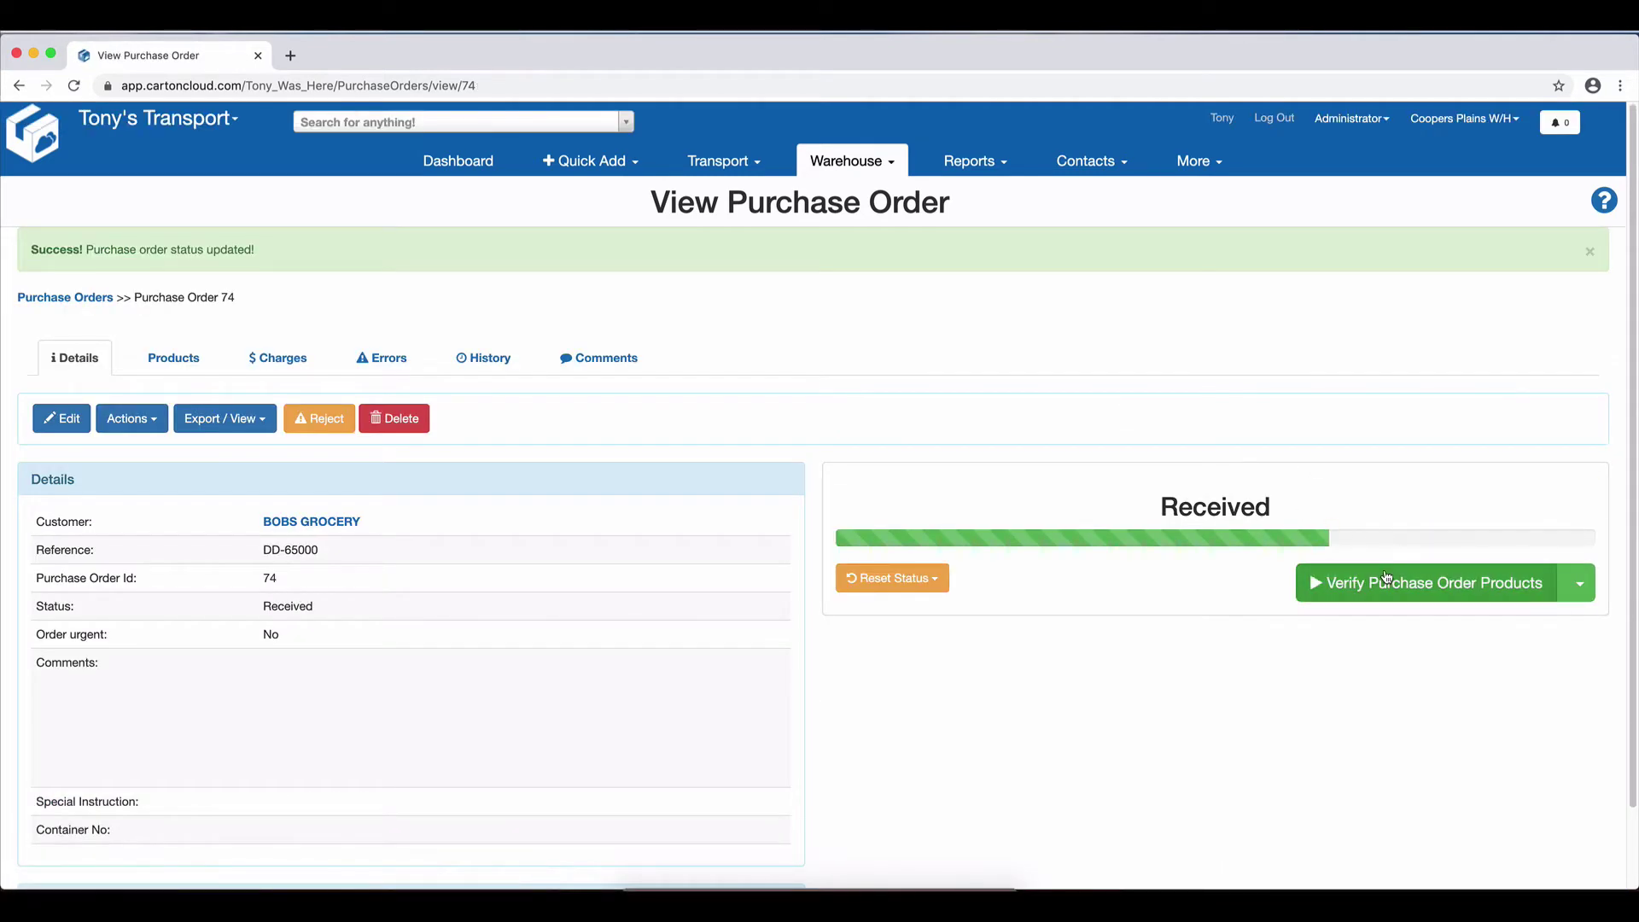
{"action": "left_click", "coordinate": [1381, 582]}
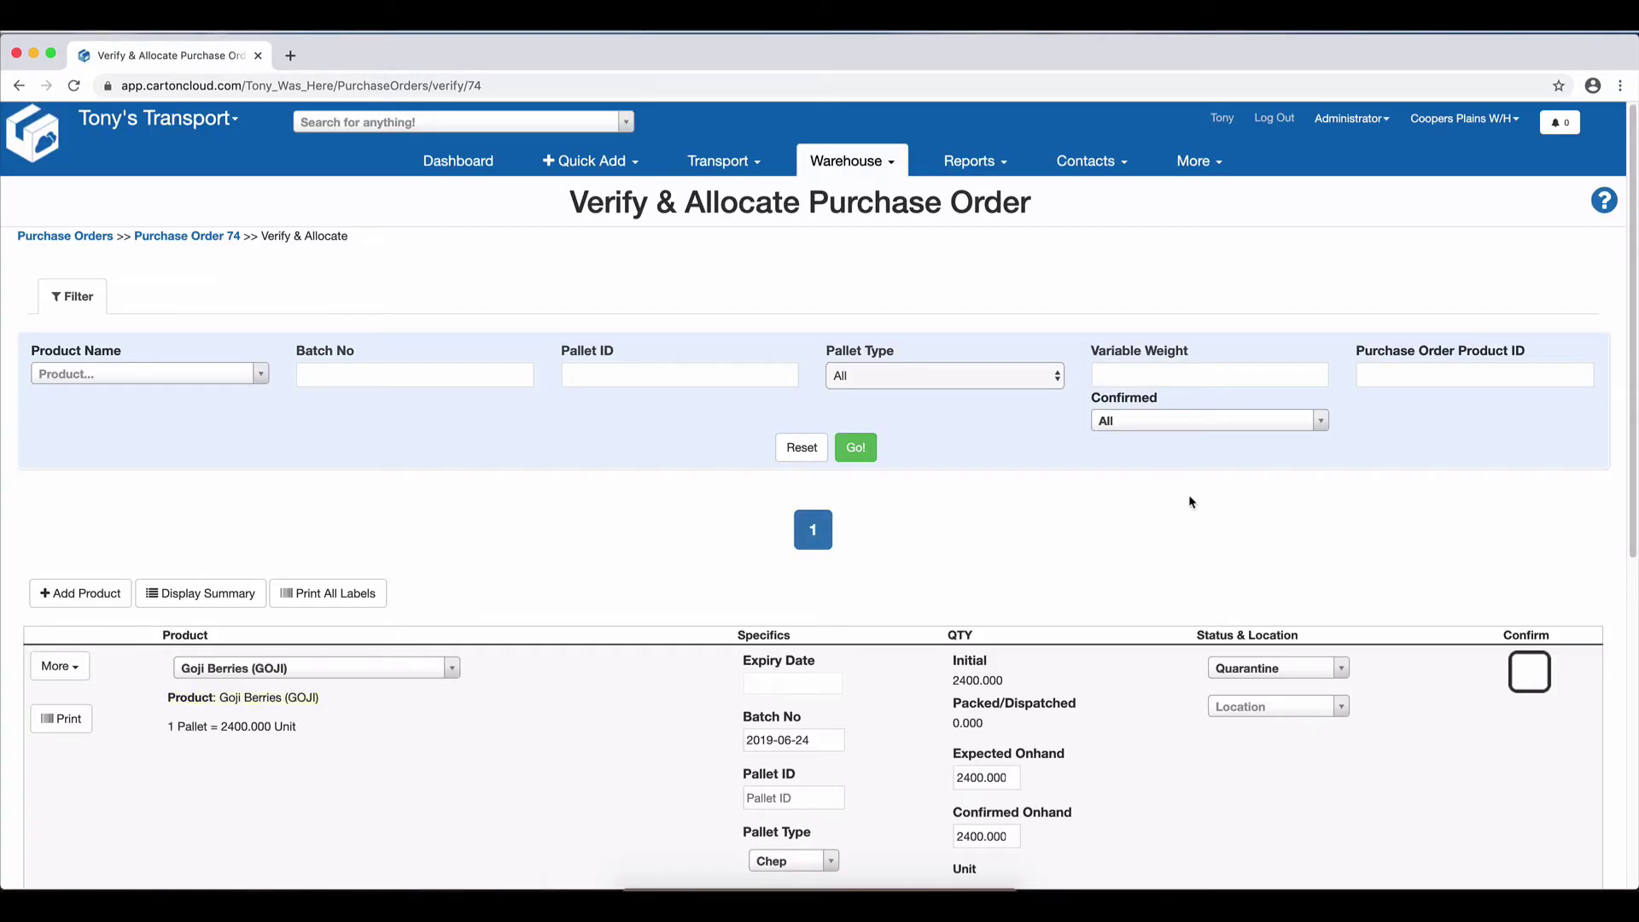
Confirm the Goji Berries line on order 74 as received
{"action": "scroll", "coordinate": [1037, 480], "scroll_direction": "down", "scroll_amount": 1}
{"action": "scroll", "coordinate": [1037, 480], "scroll_direction": "down", "scroll_amount": 4}
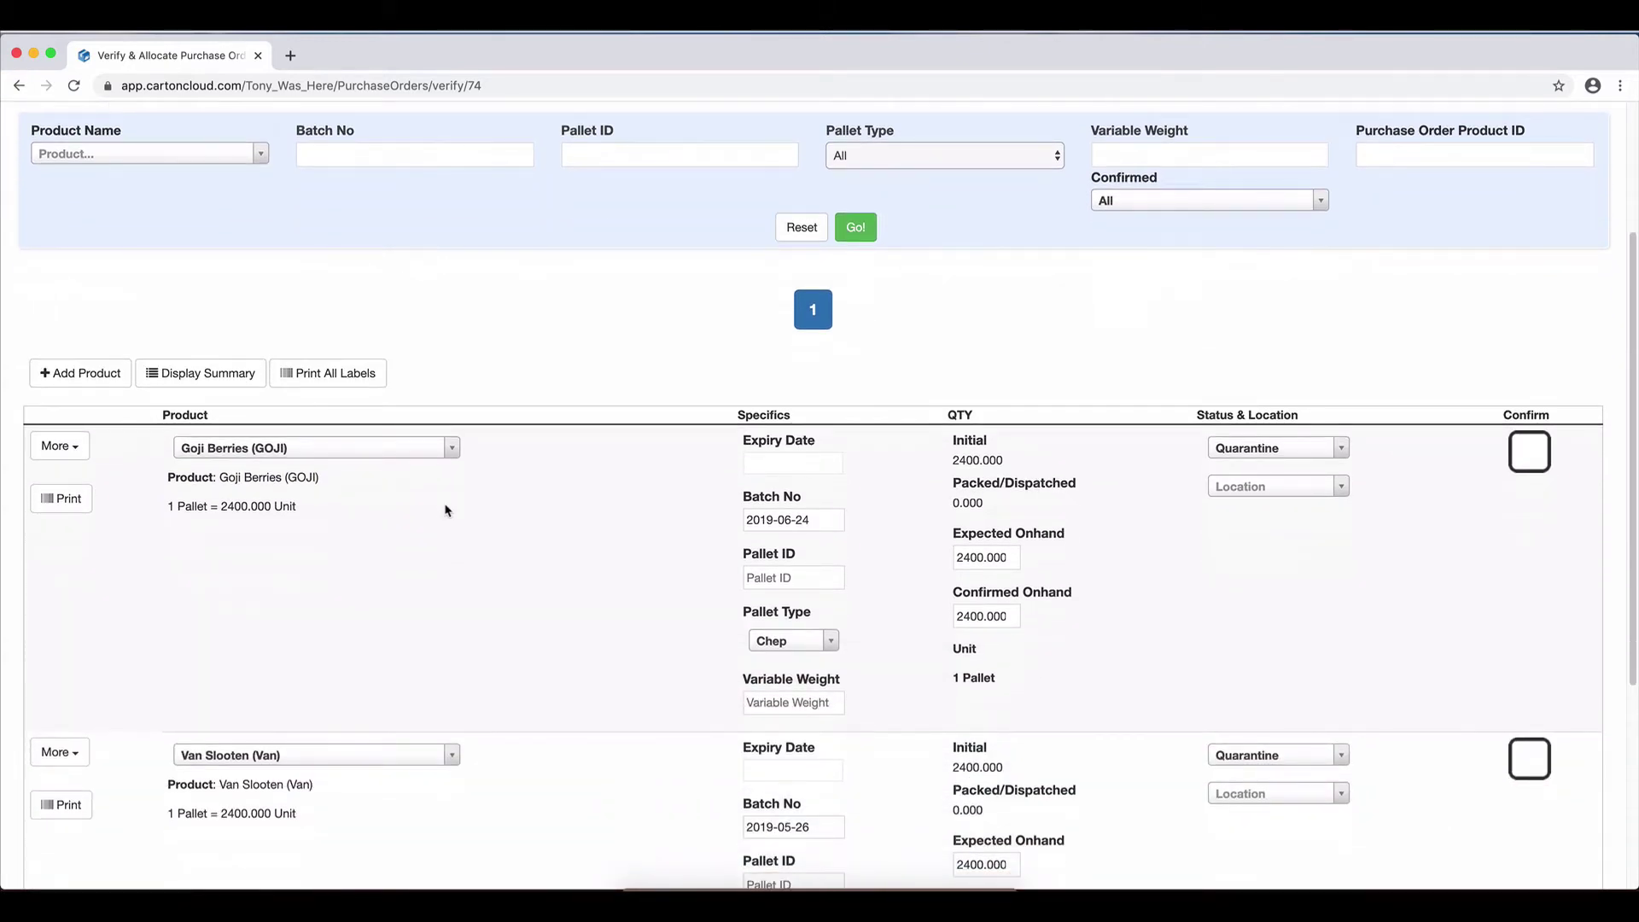
{"action": "scroll", "coordinate": [562, 498], "scroll_direction": "down", "scroll_amount": 3}
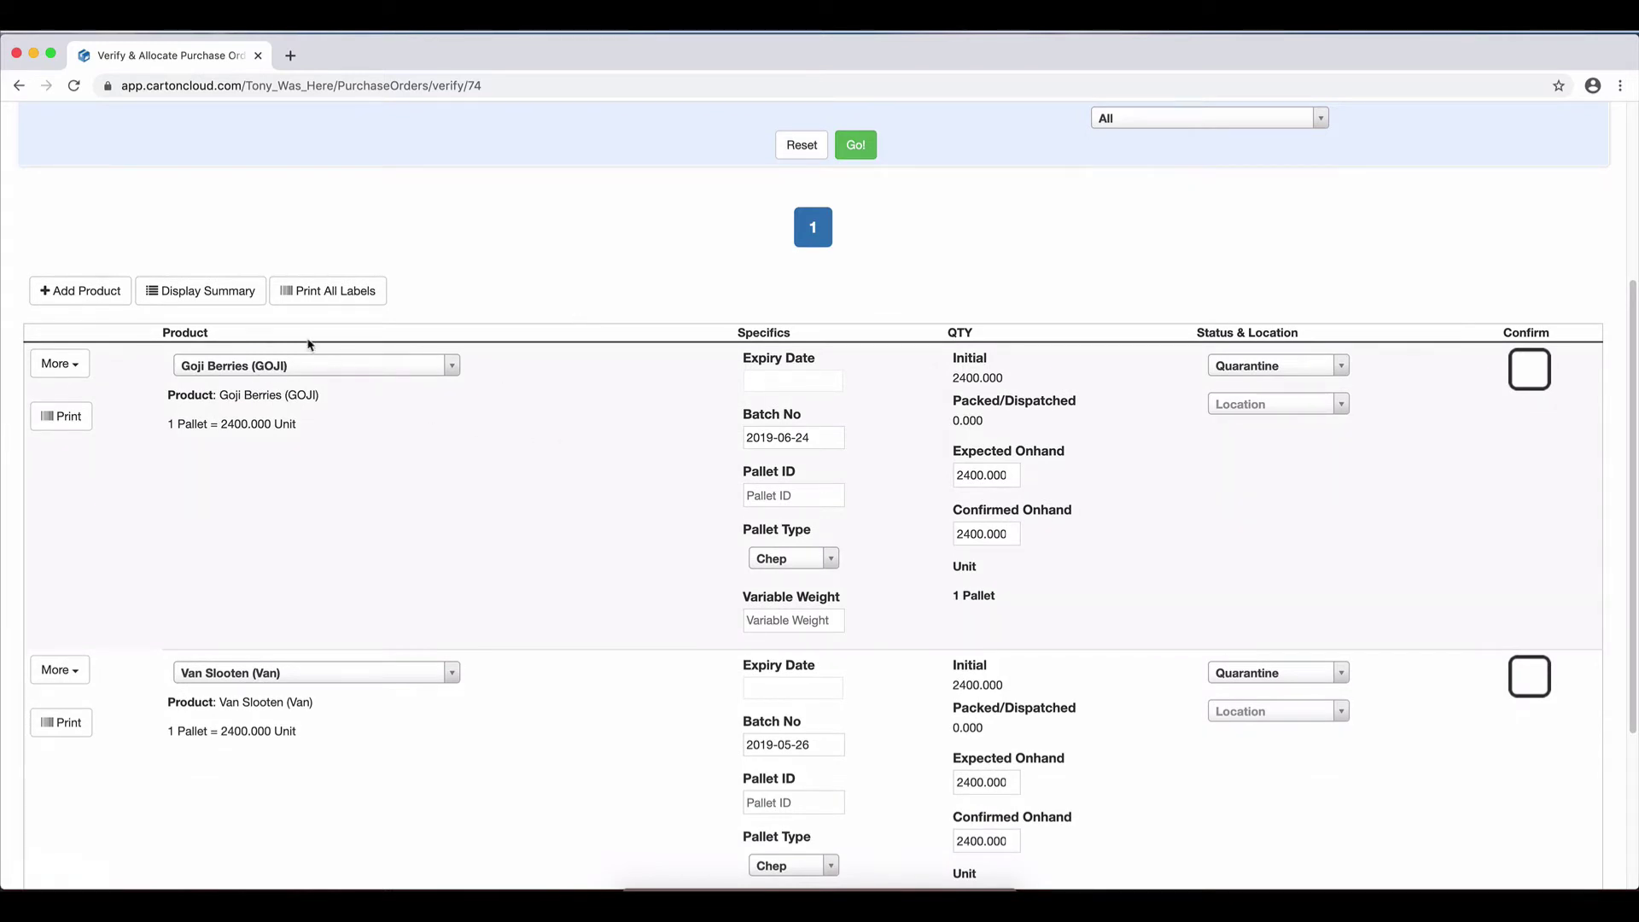
{"action": "scroll", "coordinate": [529, 495], "scroll_direction": "down", "scroll_amount": 1}
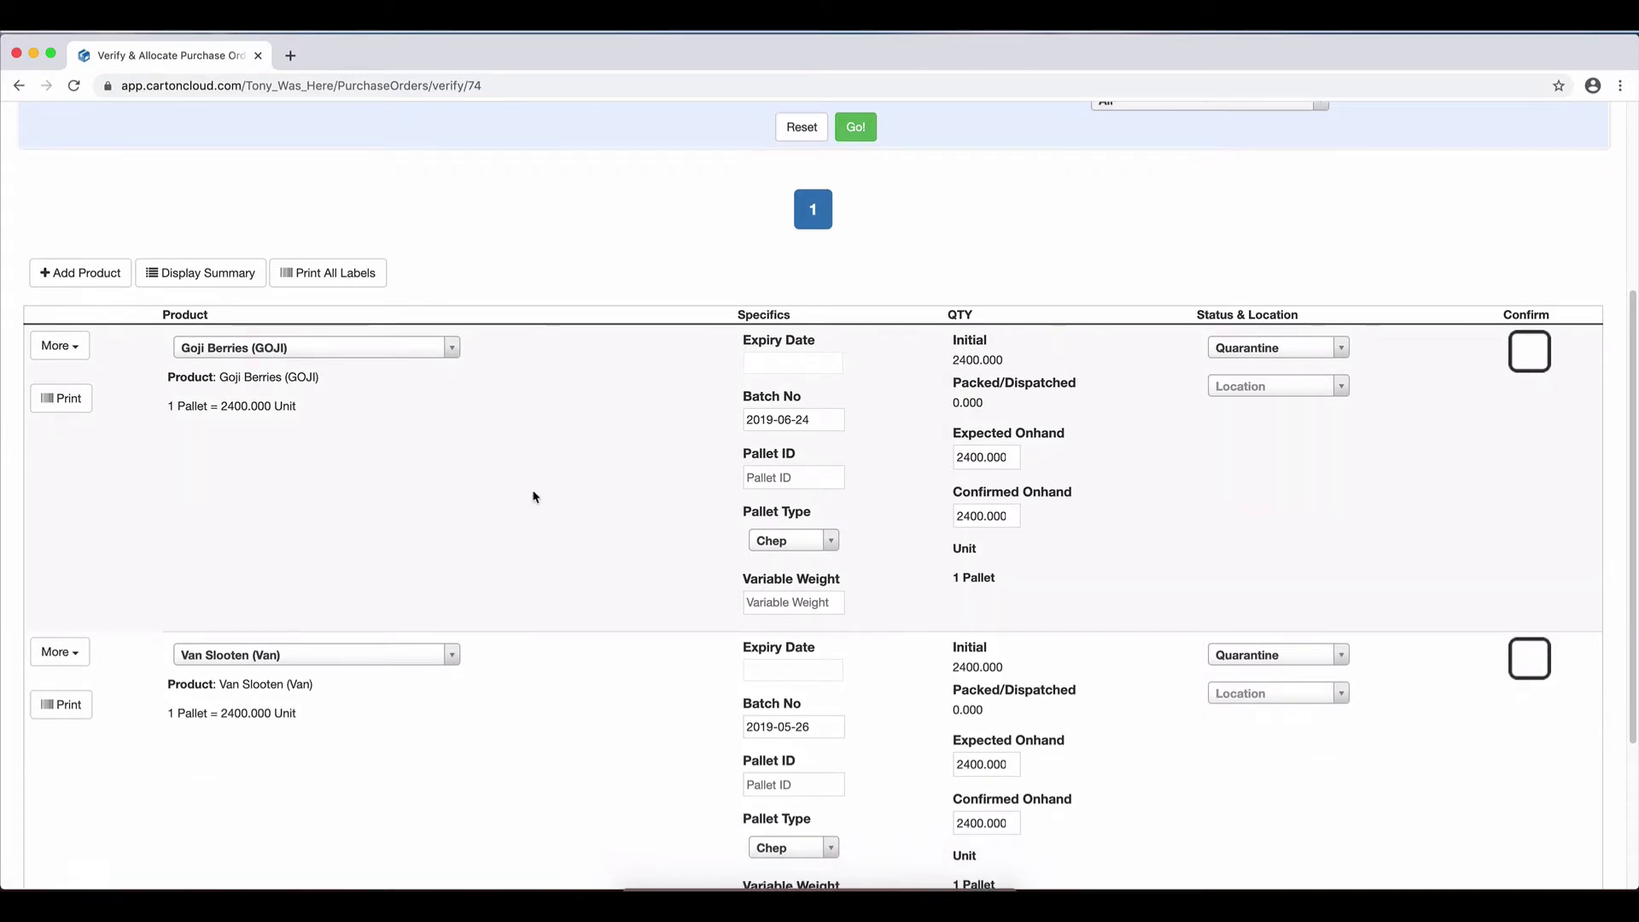
{"action": "scroll", "coordinate": [531, 546], "scroll_direction": "up", "scroll_amount": 1}
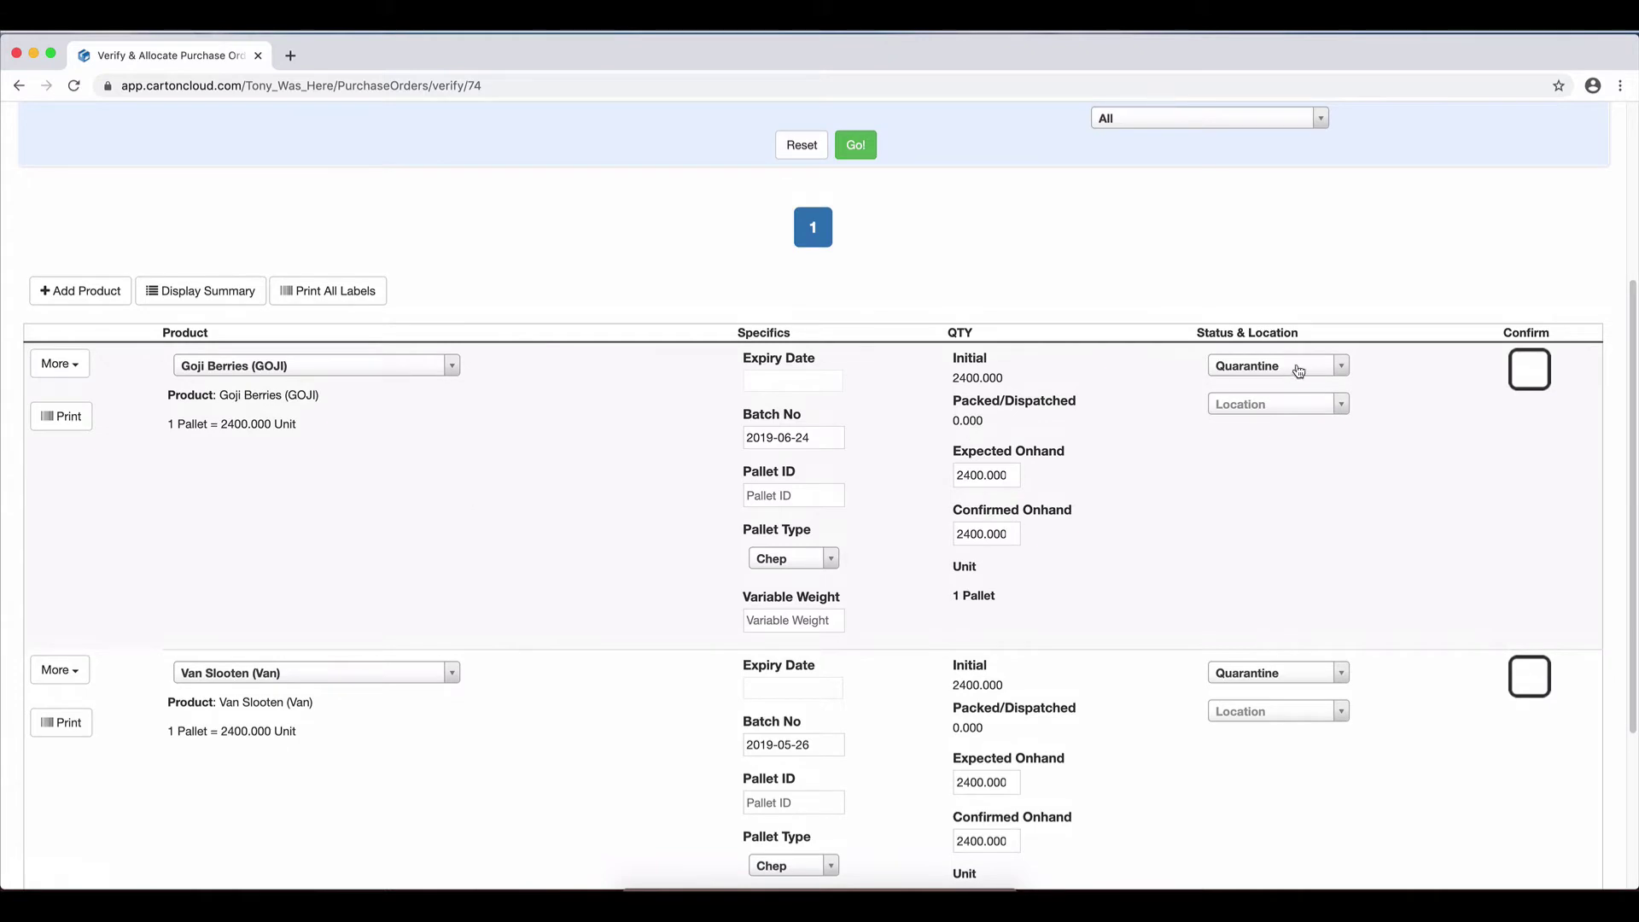
{"action": "left_click", "coordinate": [1528, 369]}
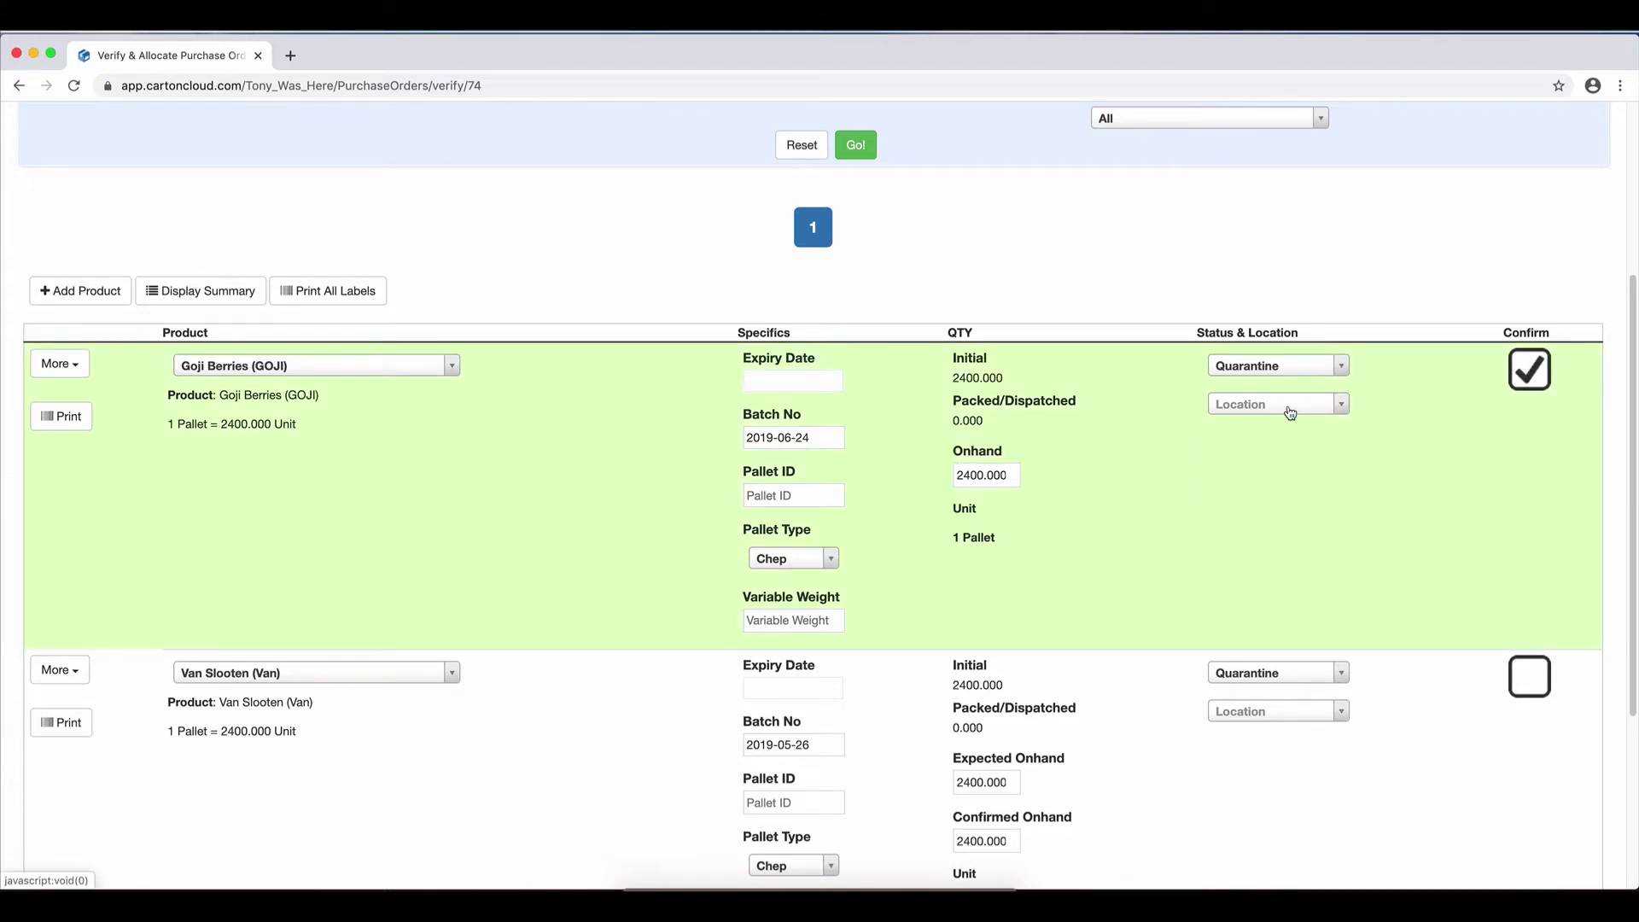
Allocate the Goji Berries line to the Bulk Bin location
{"action": "scroll", "coordinate": [1136, 506], "scroll_direction": "down", "scroll_amount": 5}
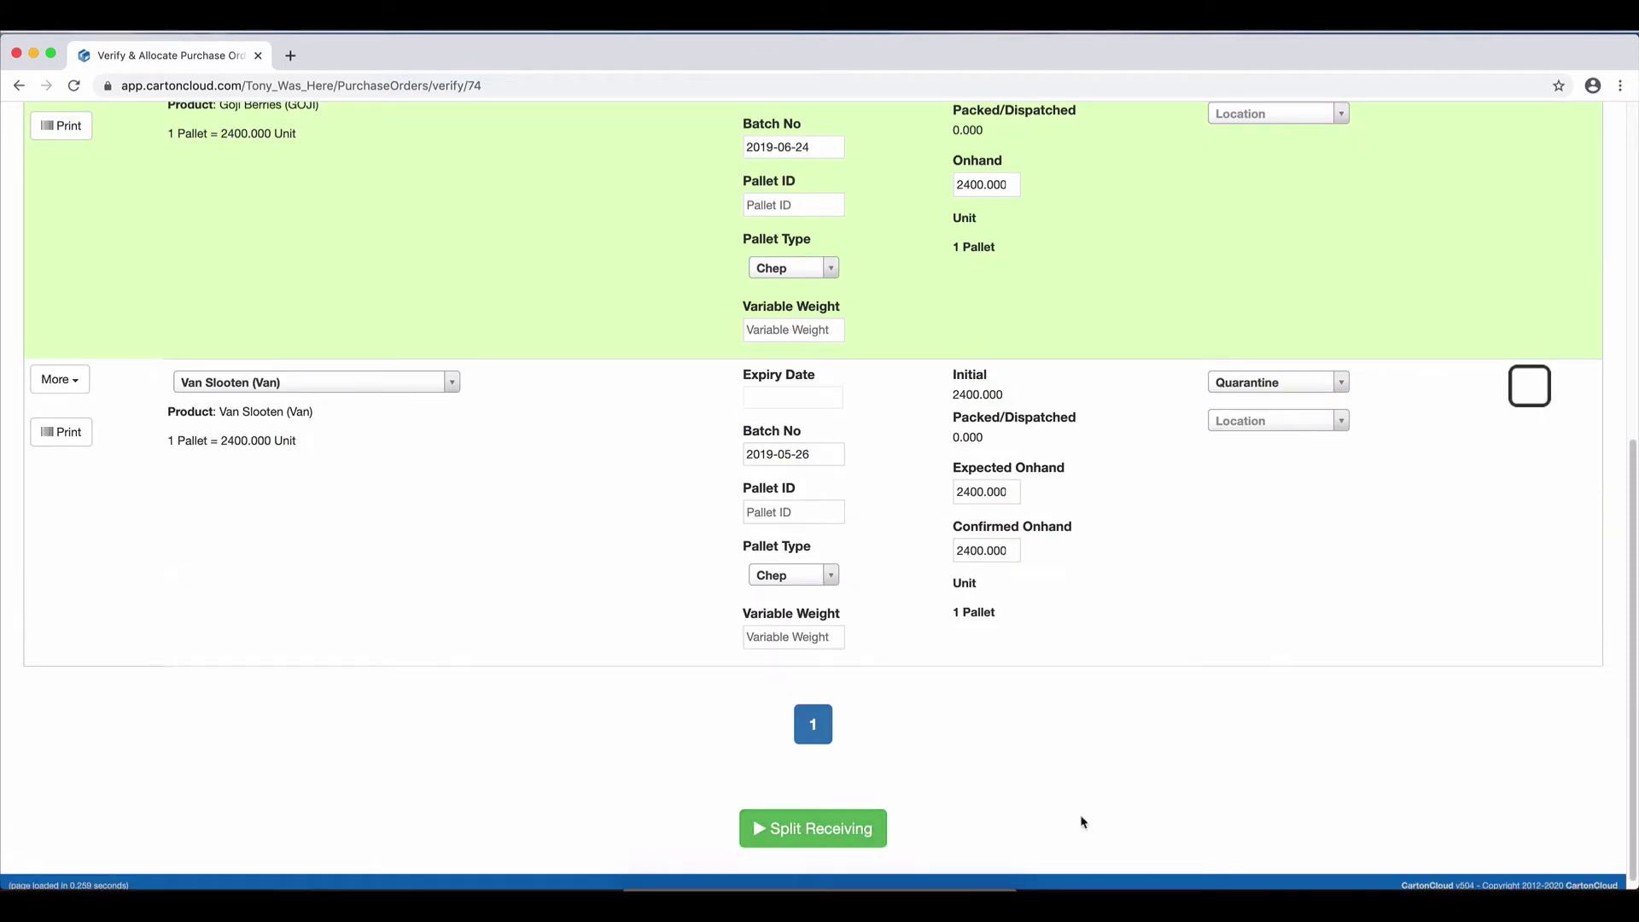
{"action": "scroll", "coordinate": [1075, 817], "scroll_direction": "up", "scroll_amount": 4}
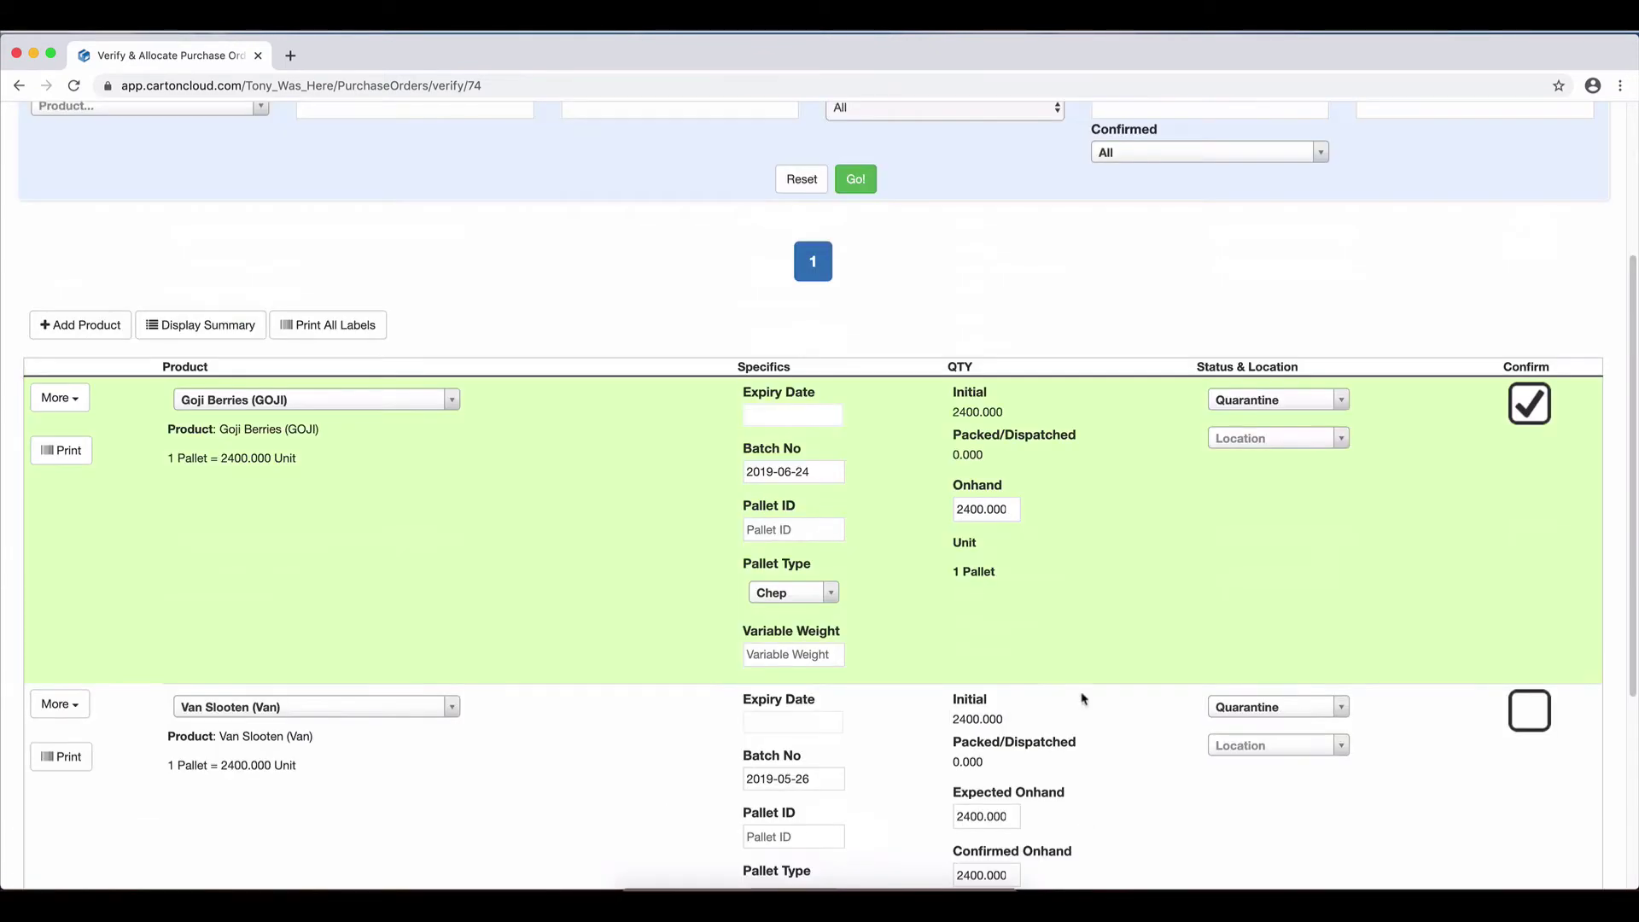
{"action": "left_click", "coordinate": [1252, 442]}
{"action": "type", "text": "bin"}
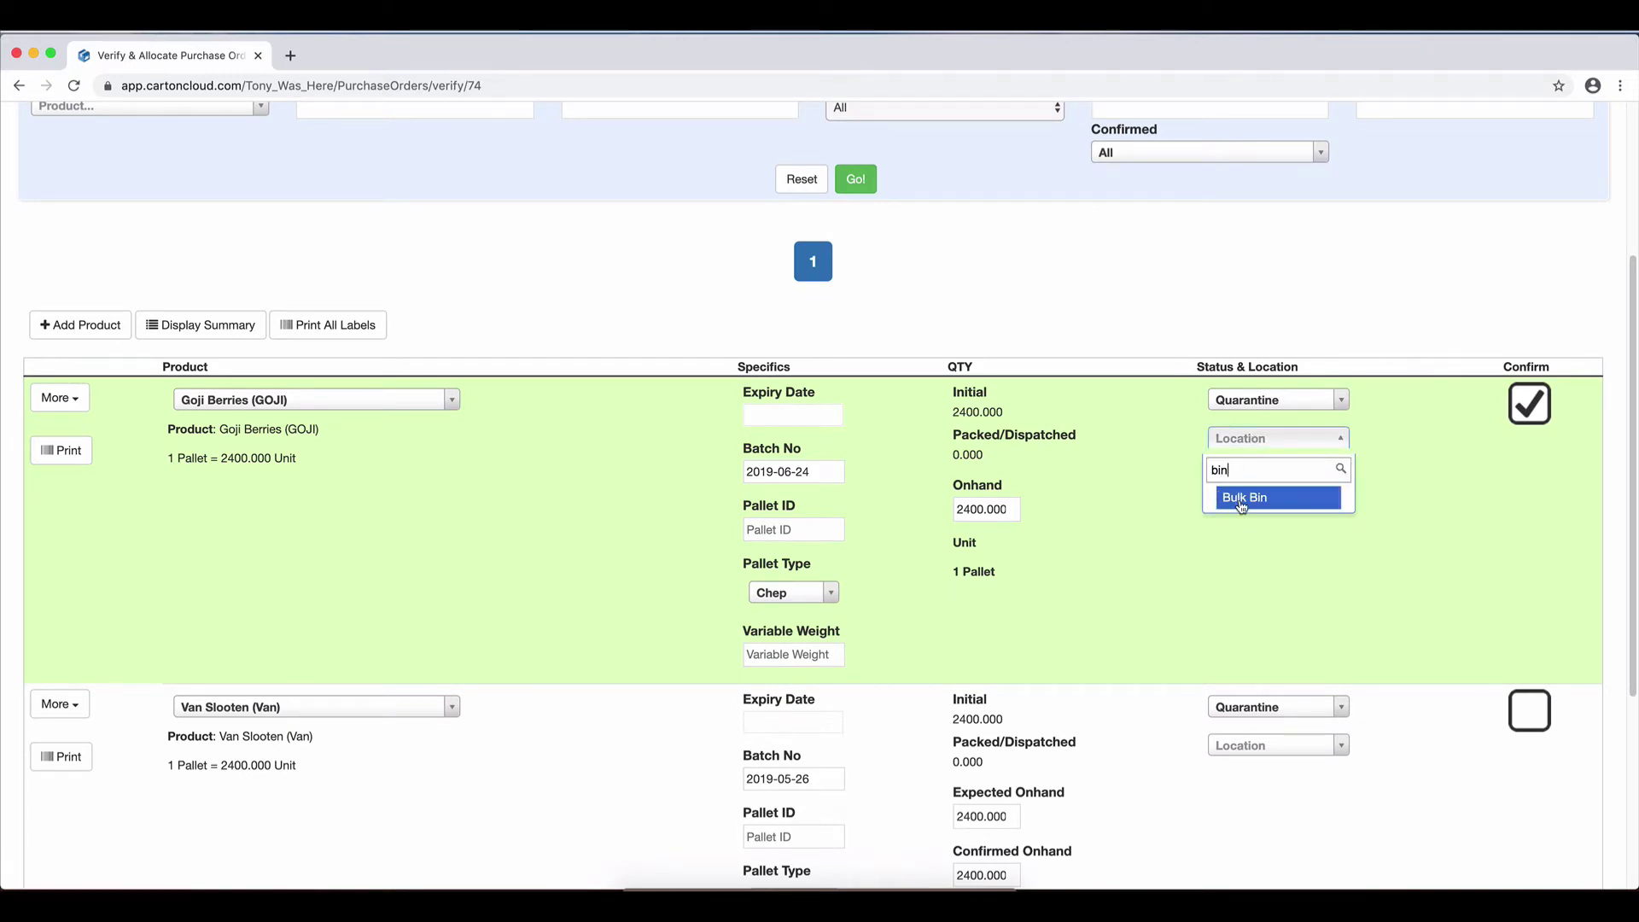
{"action": "left_click", "coordinate": [1239, 495]}
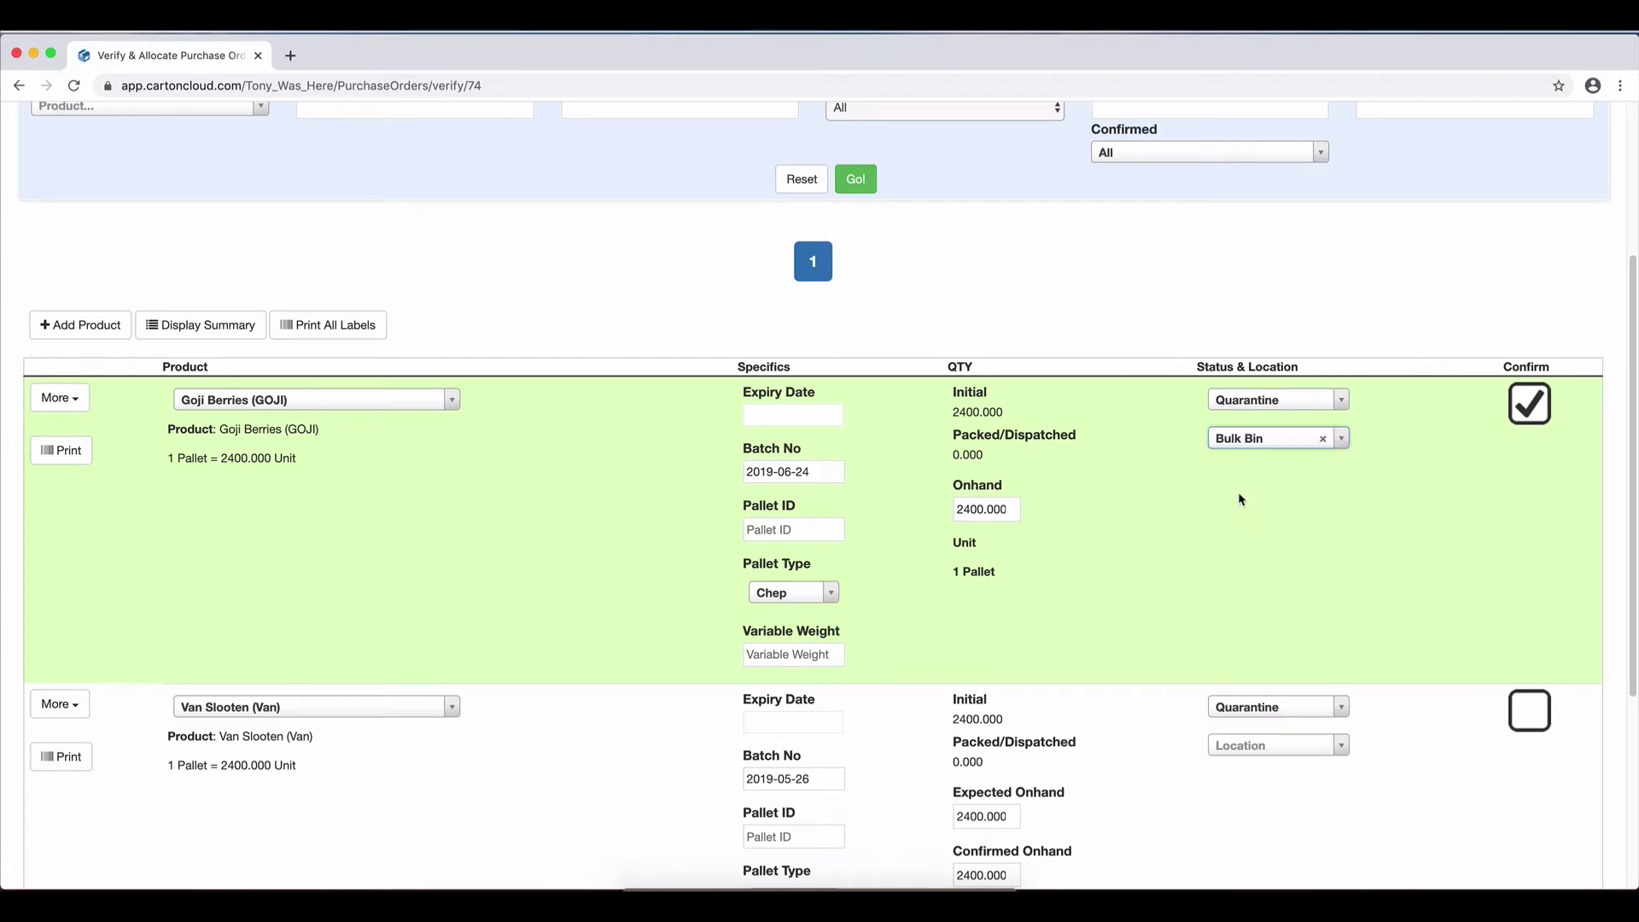
{"action": "scroll", "coordinate": [1129, 499], "scroll_direction": "down", "scroll_amount": 5}
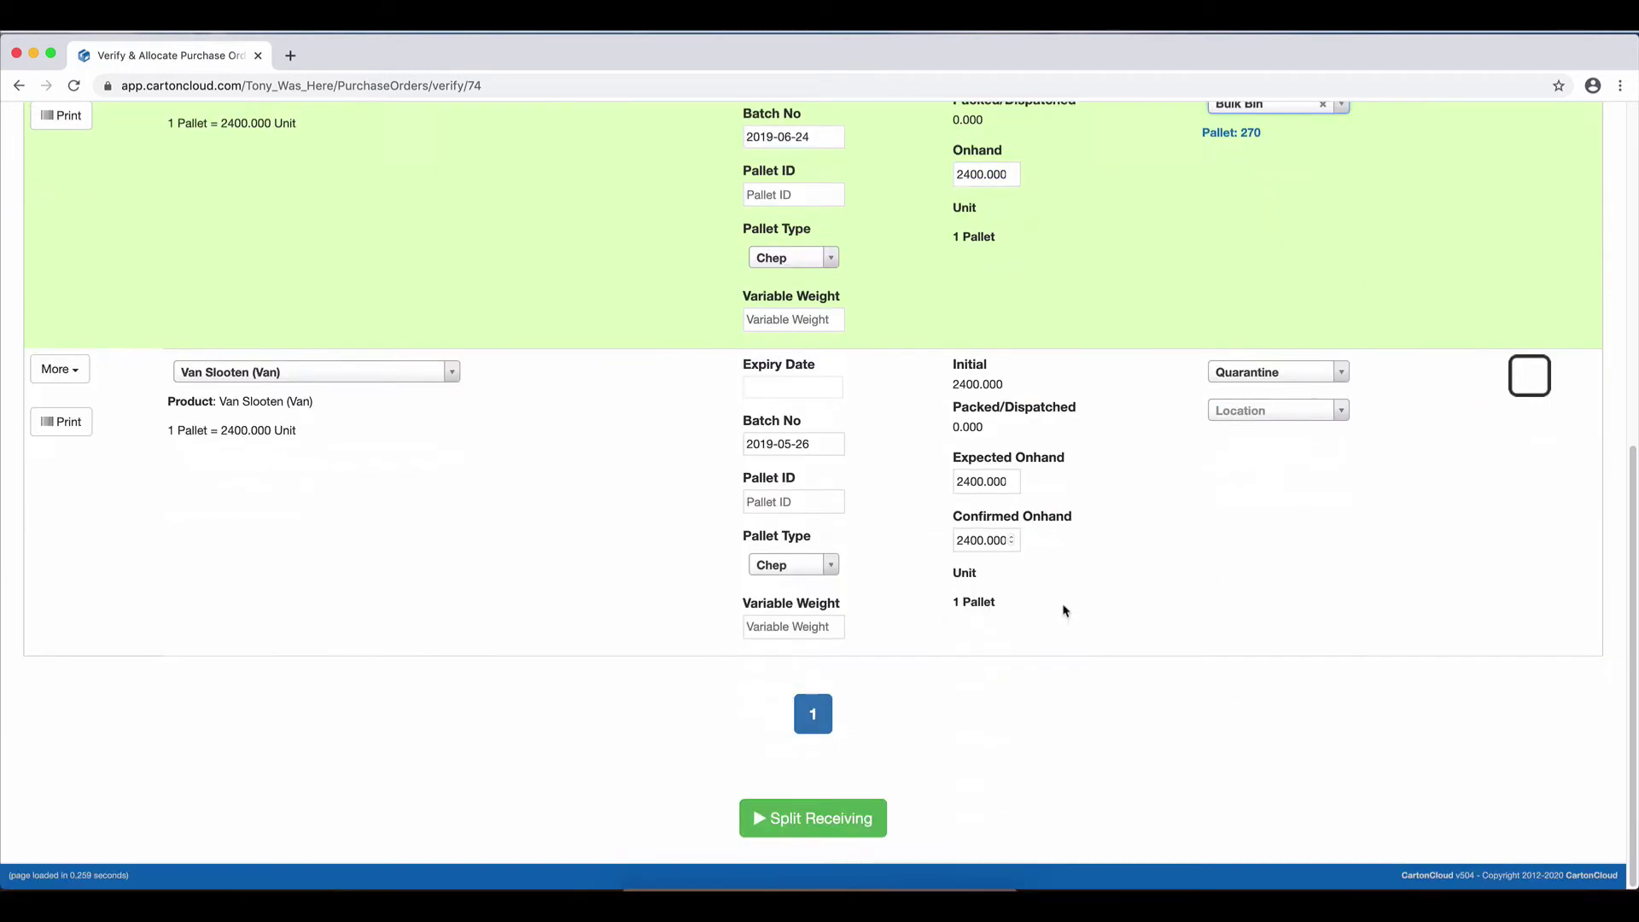
Use Split Receiving to create a separate order for the unconfirmed Van Slooten line
{"action": "left_click", "coordinate": [826, 821]}
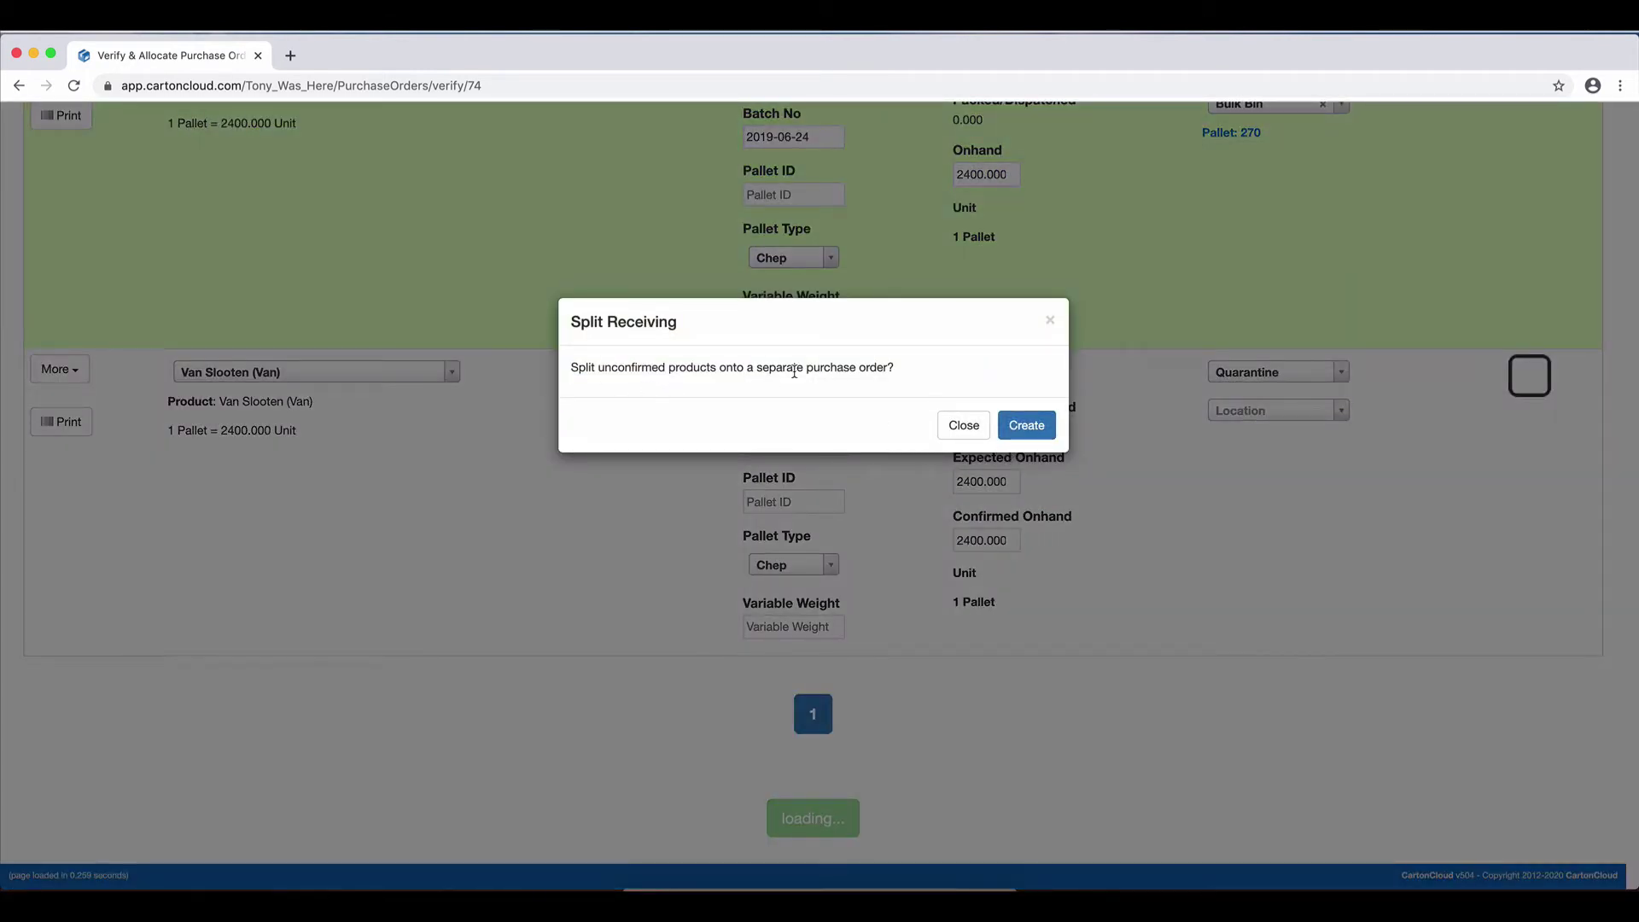
{"action": "left_click", "coordinate": [1029, 428]}
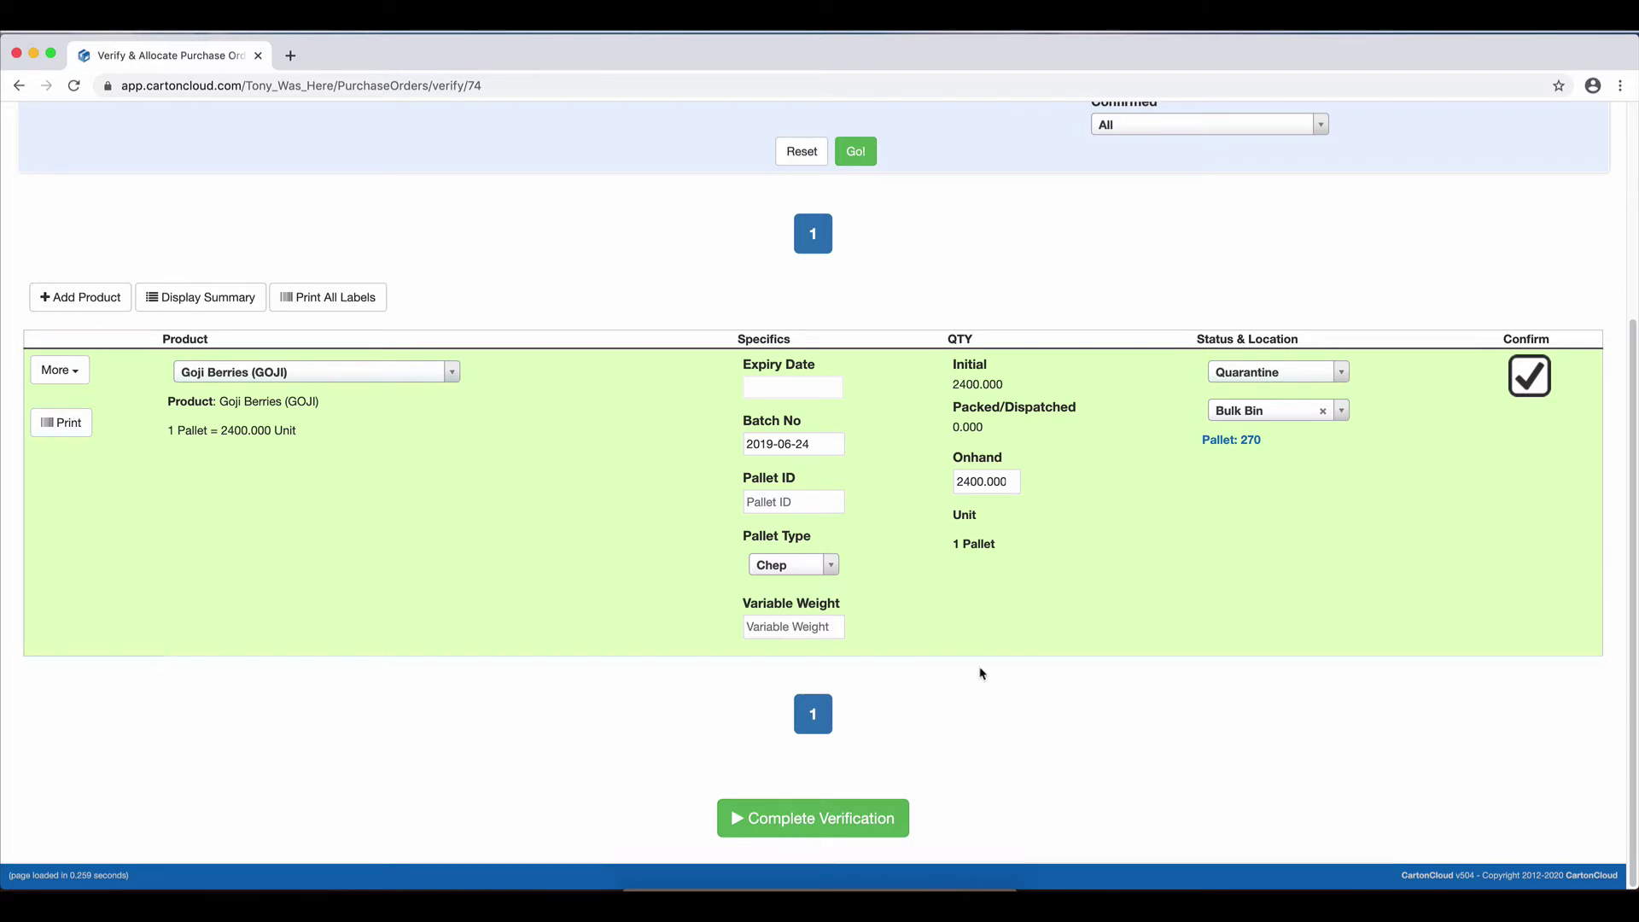
Complete verification of order 74, leaving the pallet and container counts blank
{"action": "left_click", "coordinate": [825, 819]}
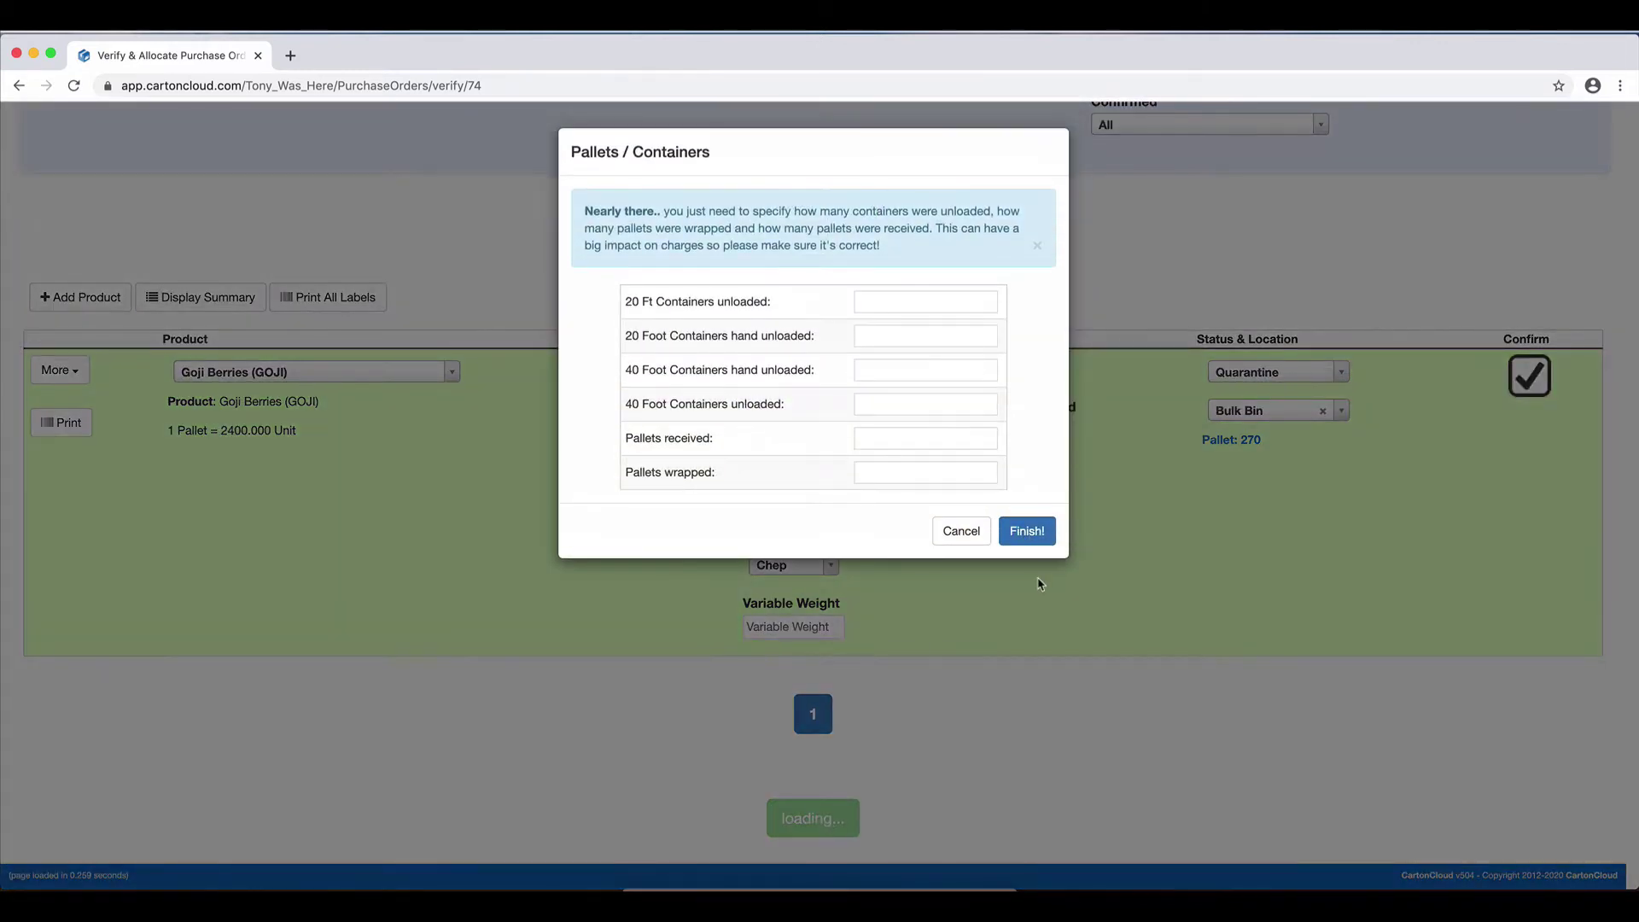
{"action": "left_click", "coordinate": [1038, 536]}
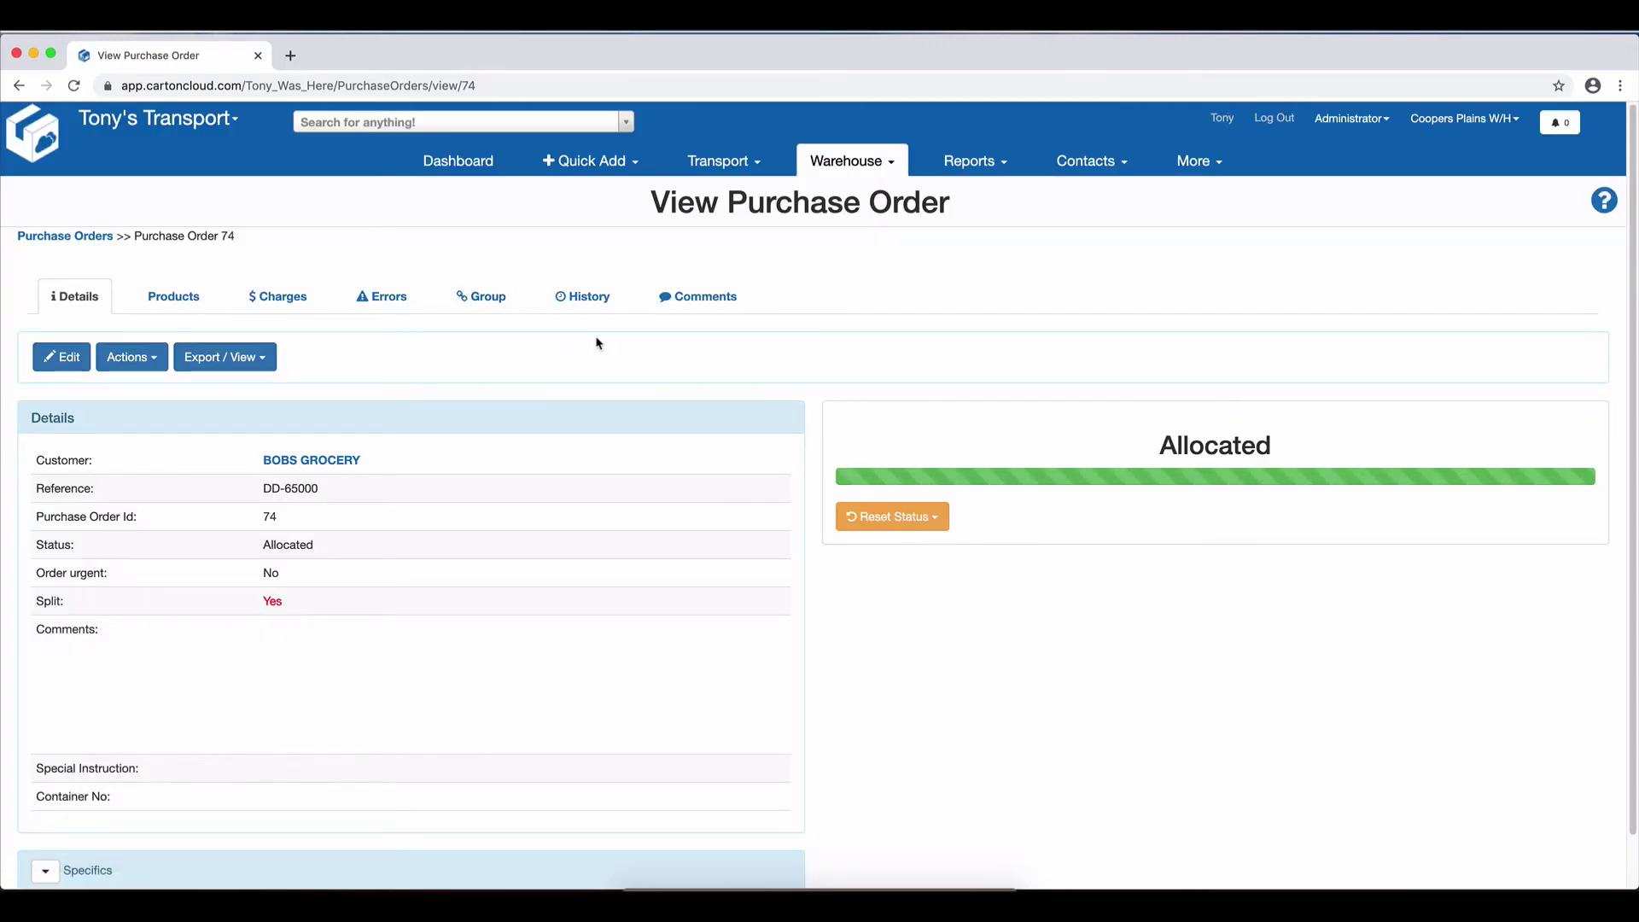
From order 74's Group tab, open split order 76 and mark it Received
{"action": "left_click", "coordinate": [484, 297]}
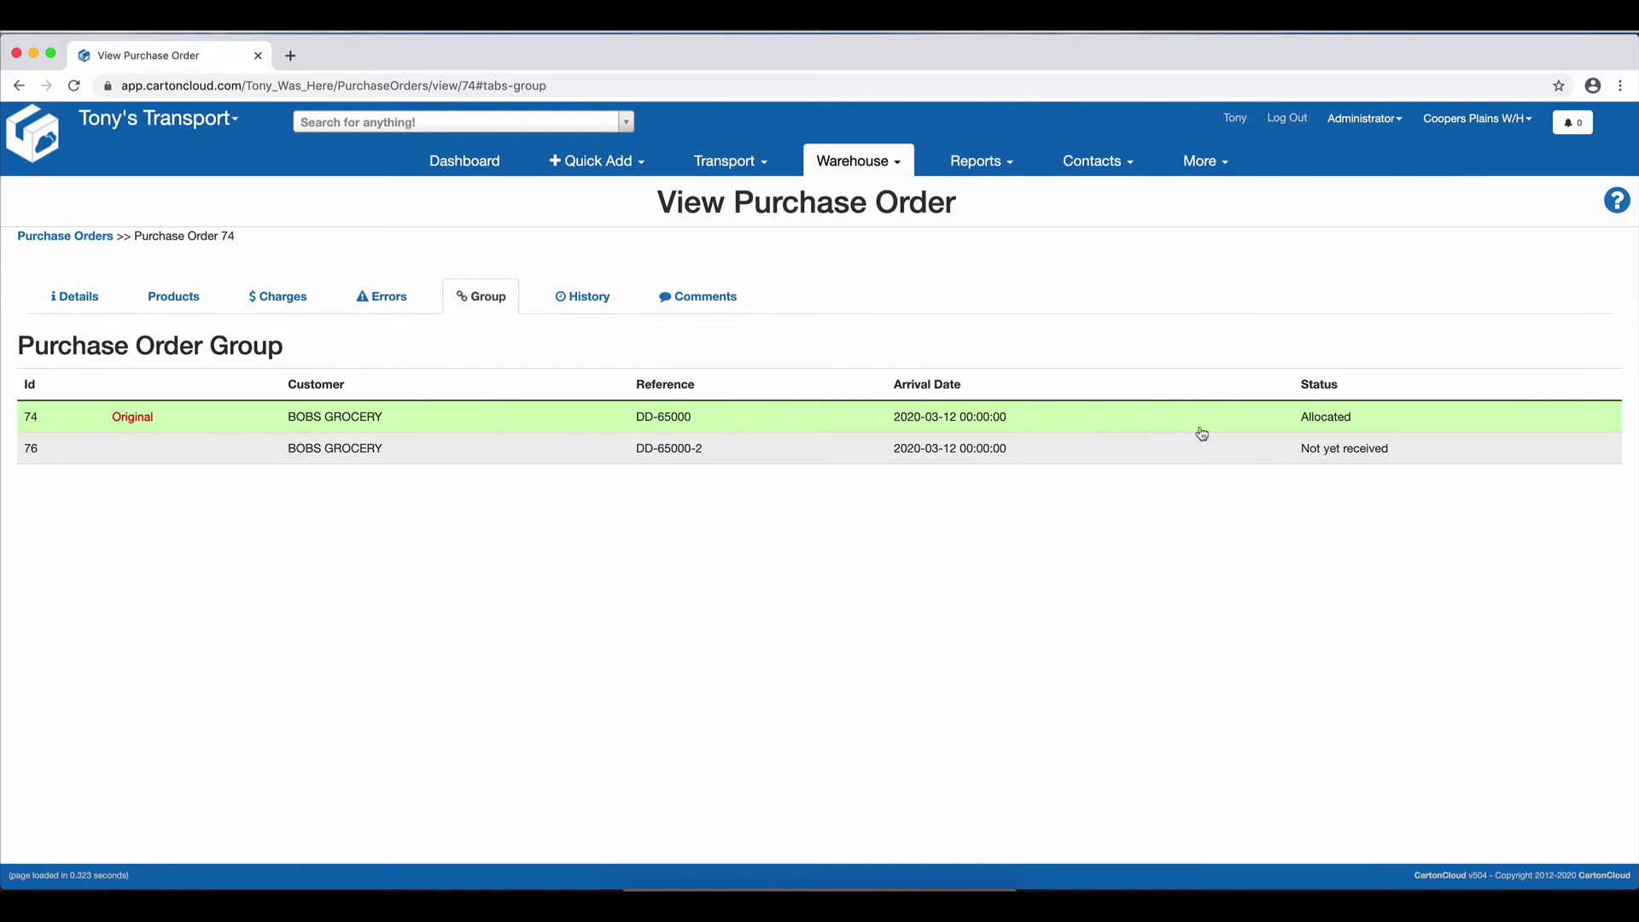
{"action": "left_click", "coordinate": [526, 450]}
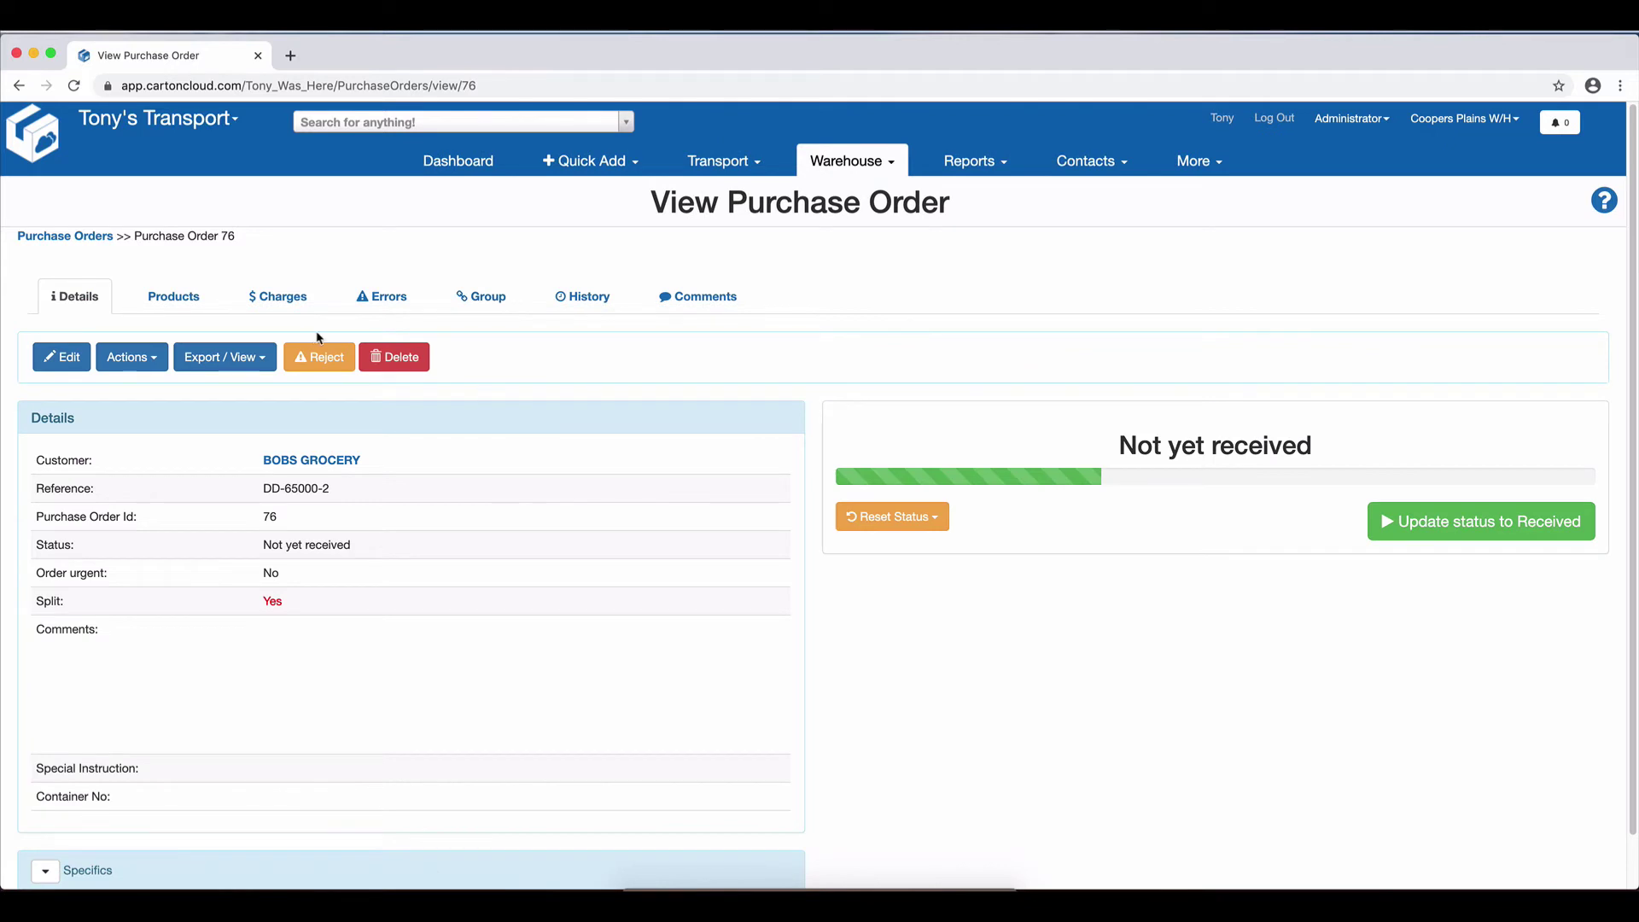
{"action": "left_click", "coordinate": [1485, 522]}
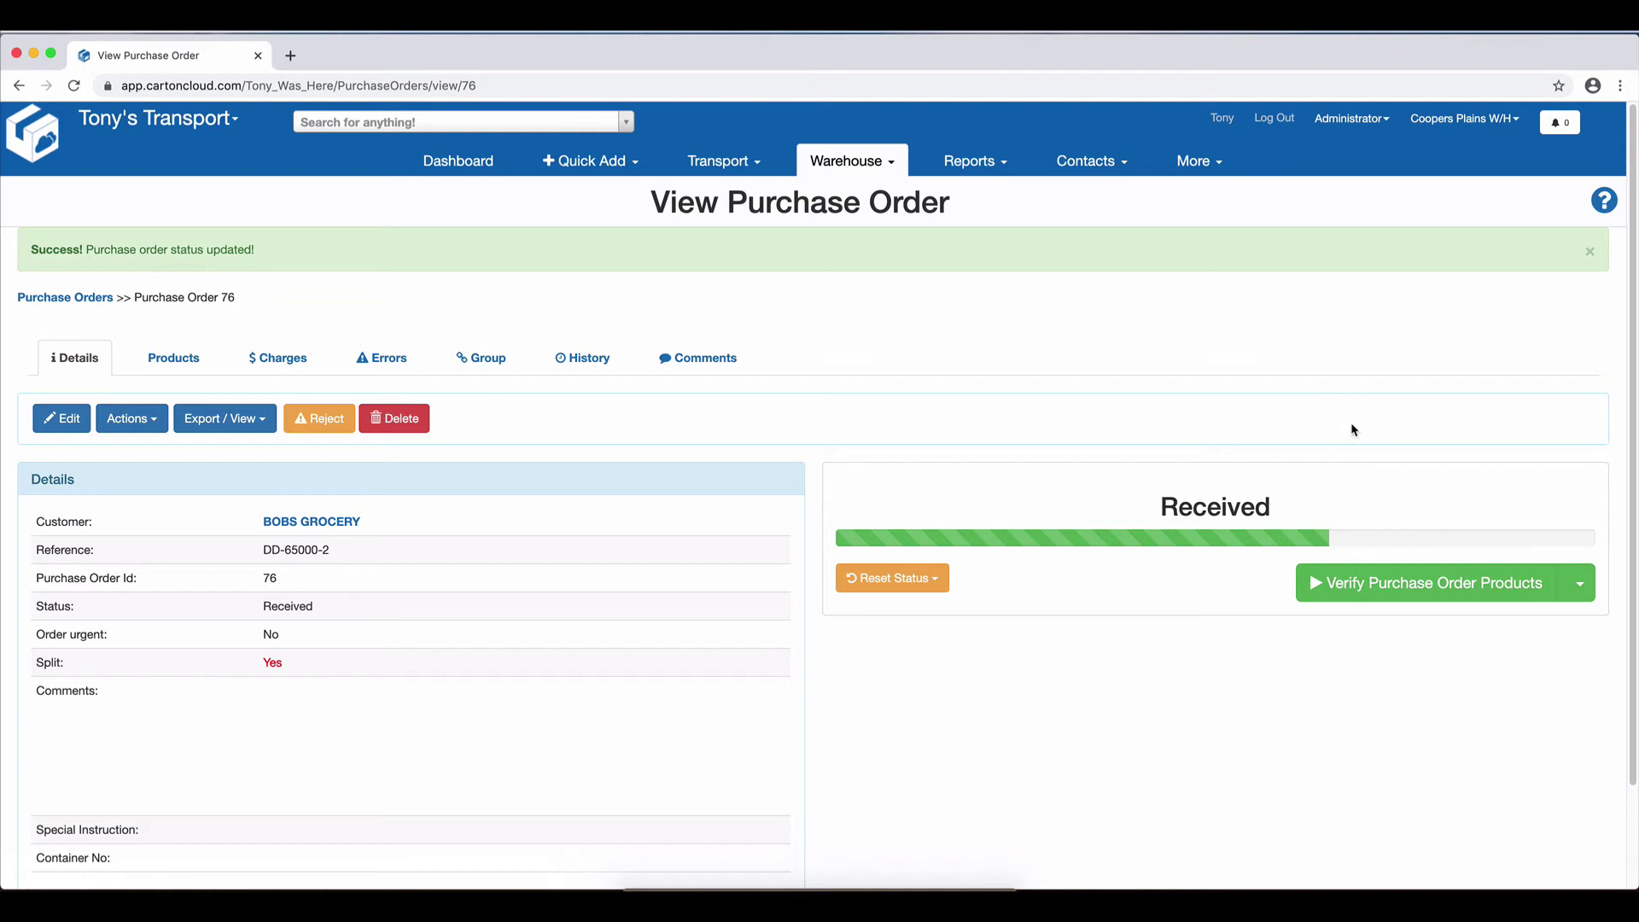
Start verifying purchase order 76's products
{"action": "left_click", "coordinate": [1400, 589]}
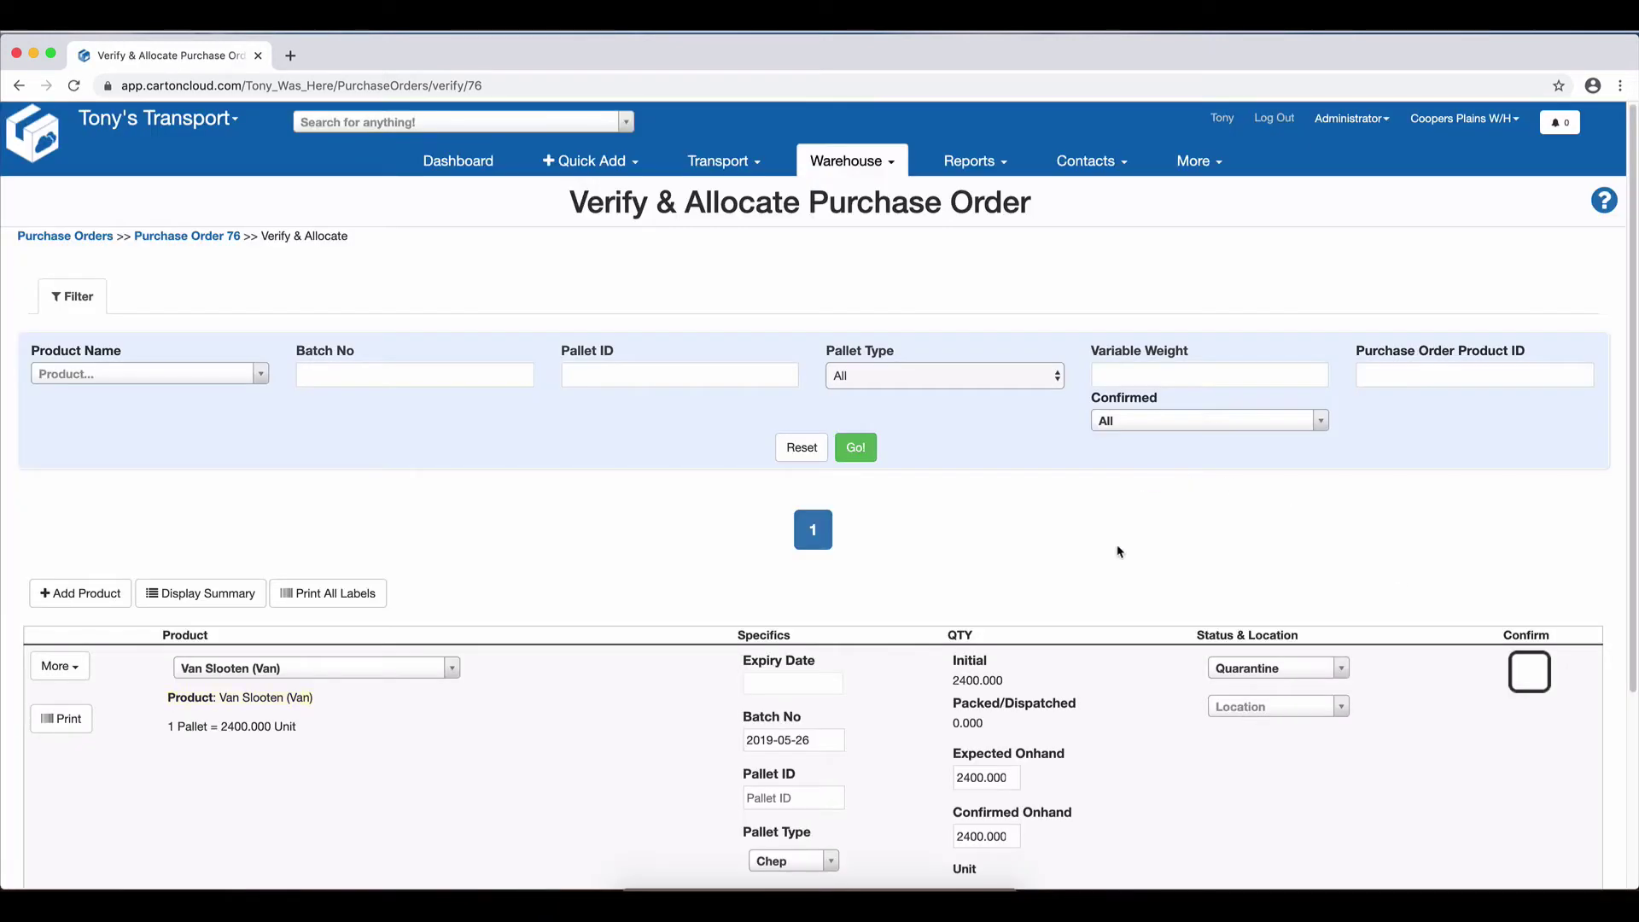
{"action": "scroll", "coordinate": [1096, 501], "scroll_direction": "down", "scroll_amount": 2}
{"action": "scroll", "coordinate": [1097, 500], "scroll_direction": "down", "scroll_amount": 1}
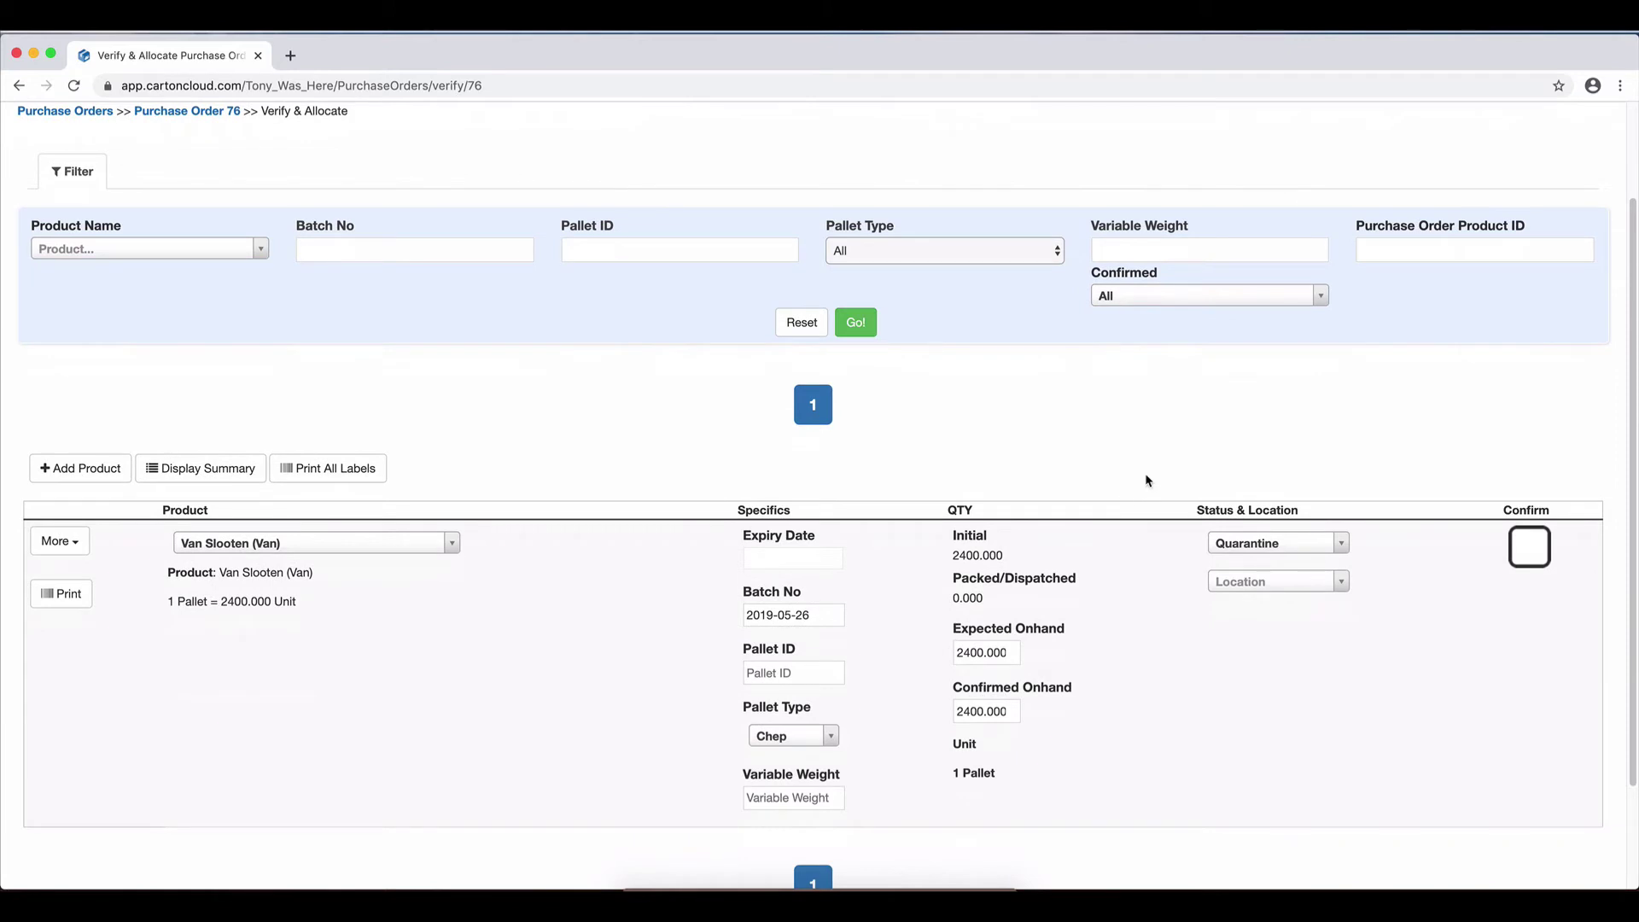
{"action": "scroll", "coordinate": [1157, 546], "scroll_direction": "down", "scroll_amount": 1}
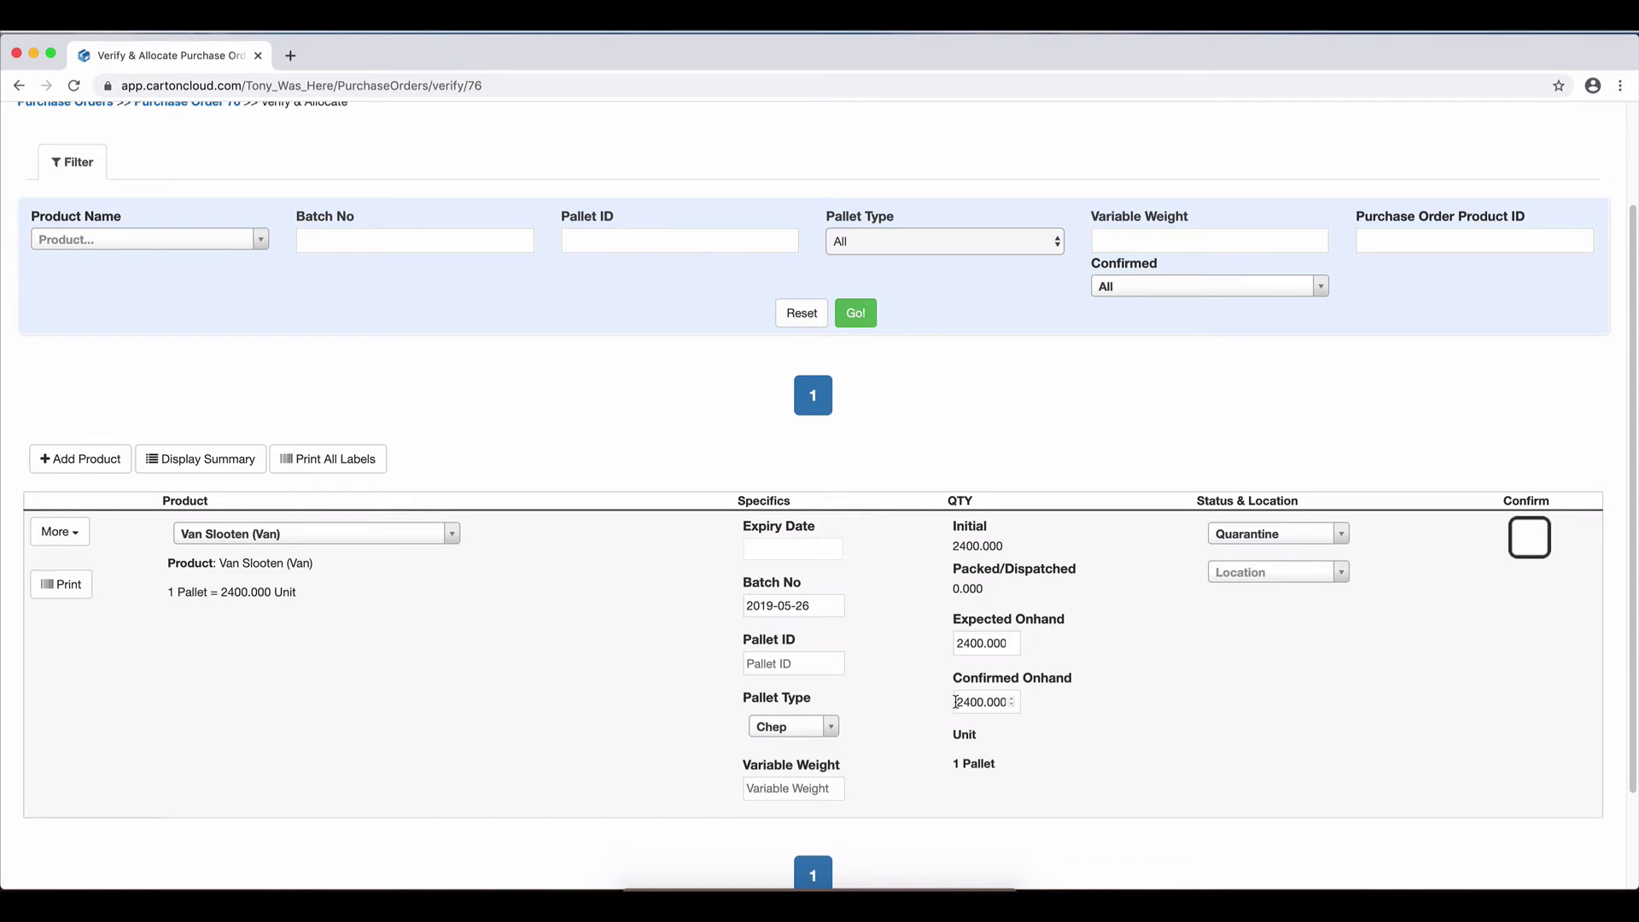
Set Van Slooten's confirmed on-hand quantity to 1200 and confirm that line
{"action": "left_click_drag", "start_coordinate": [955, 701], "coordinate": [1007, 704]}
{"action": "type", "text": "1200"}
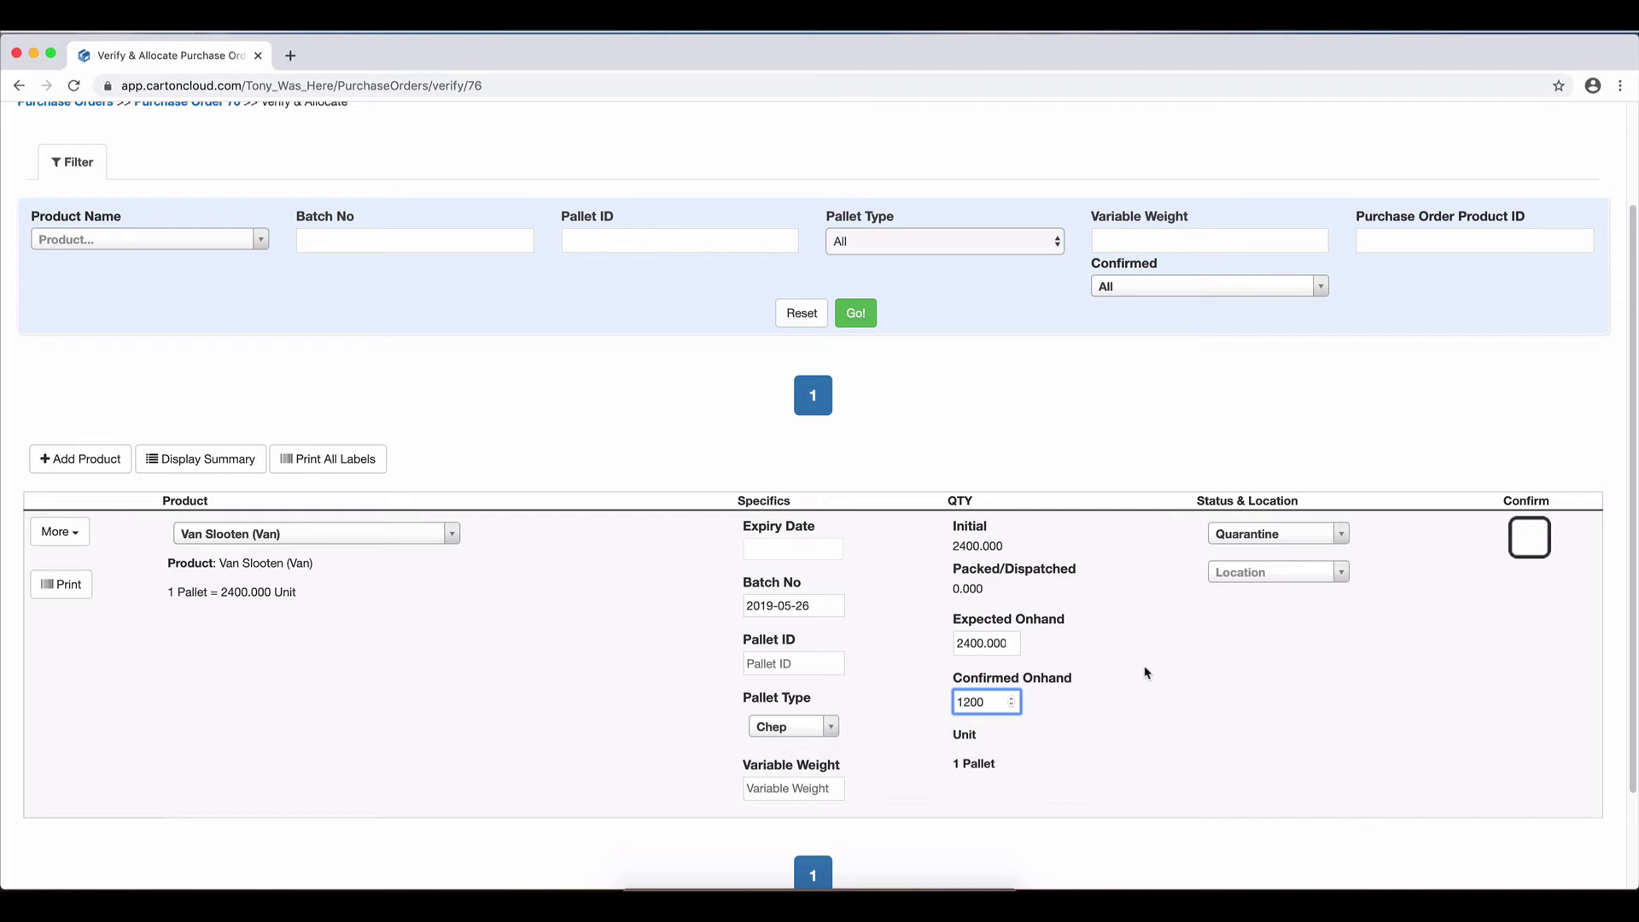
{"action": "scroll", "coordinate": [1160, 671], "scroll_direction": "down", "scroll_amount": 1}
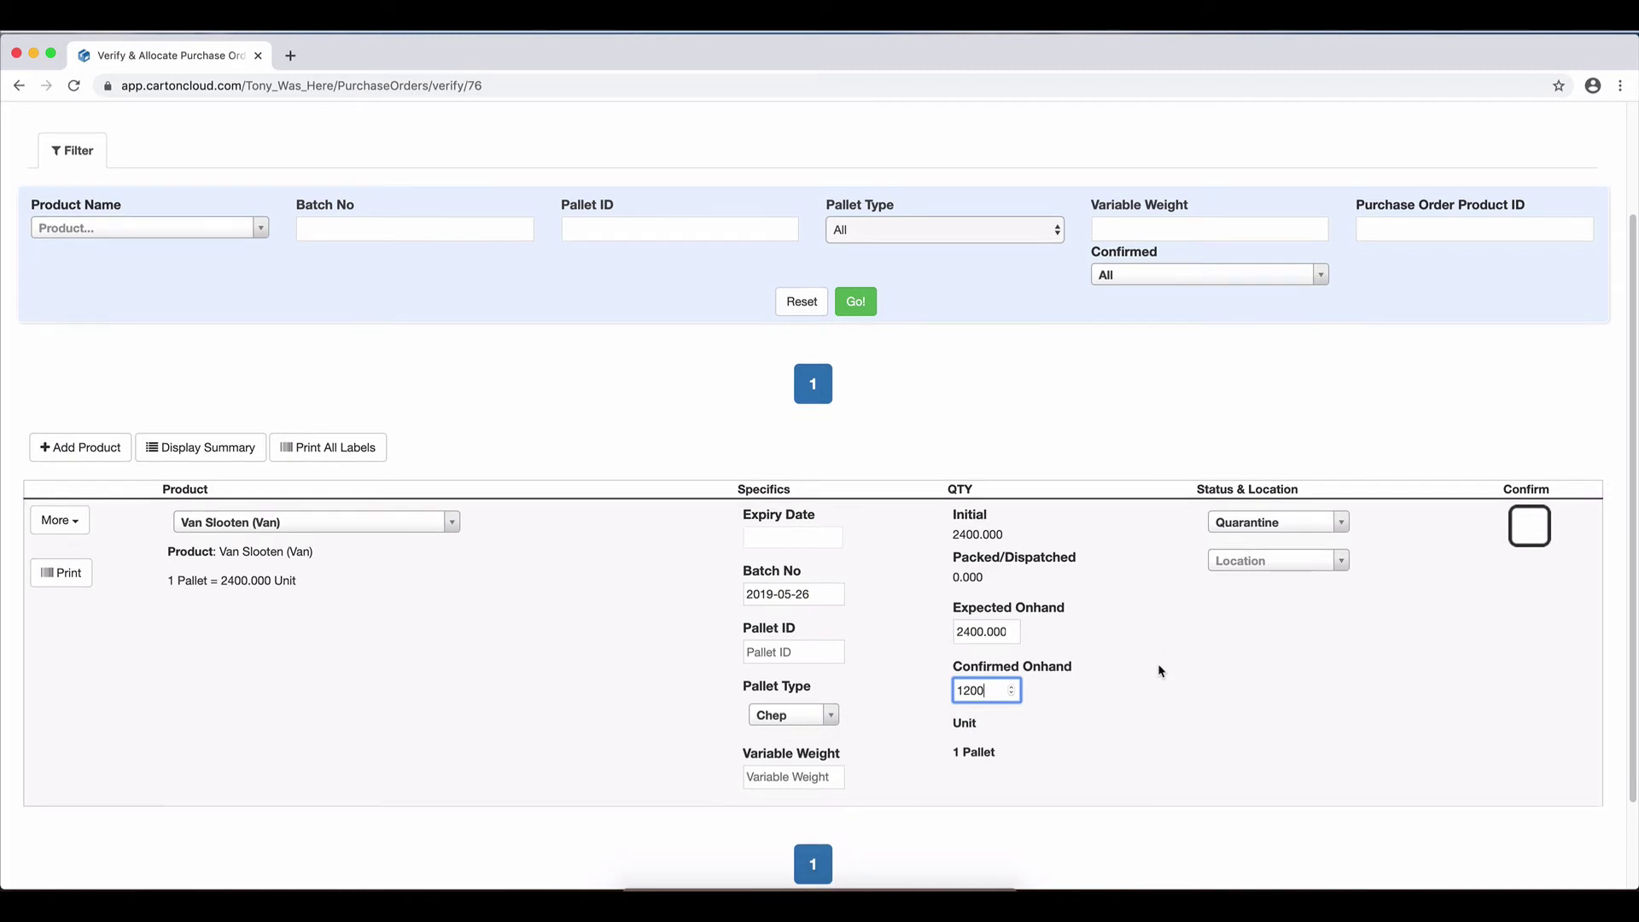
{"action": "scroll", "coordinate": [1370, 580], "scroll_direction": "down", "scroll_amount": 1}
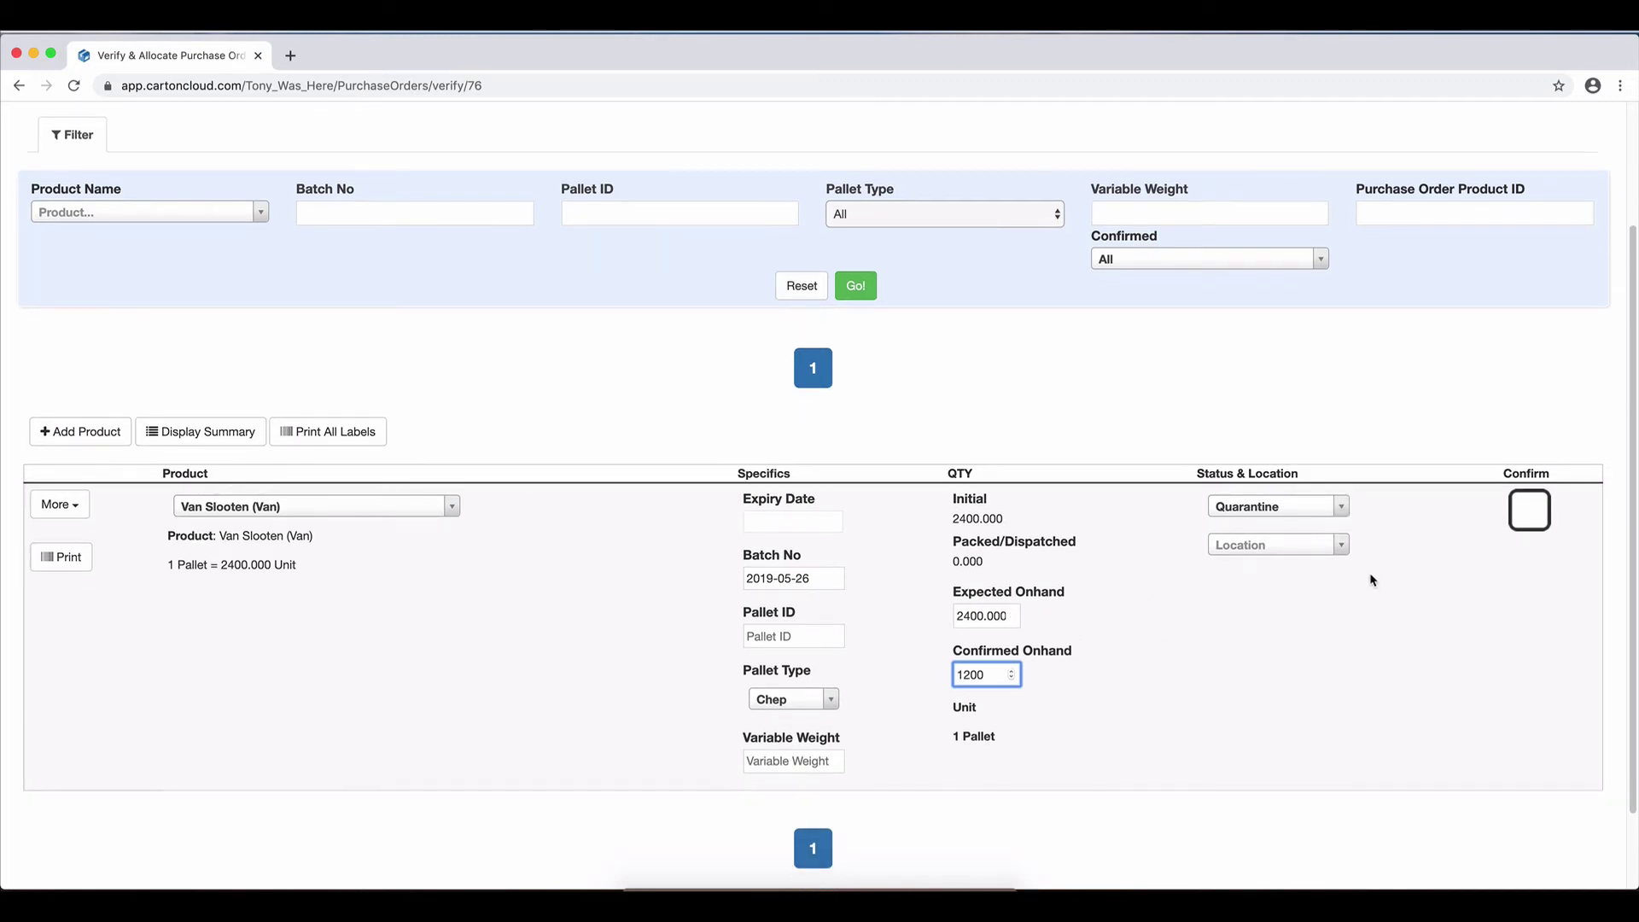
{"action": "left_click", "coordinate": [1511, 523]}
{"action": "left_click", "coordinate": [1523, 520]}
{"action": "scroll", "coordinate": [1170, 581], "scroll_direction": "down", "scroll_amount": 5}
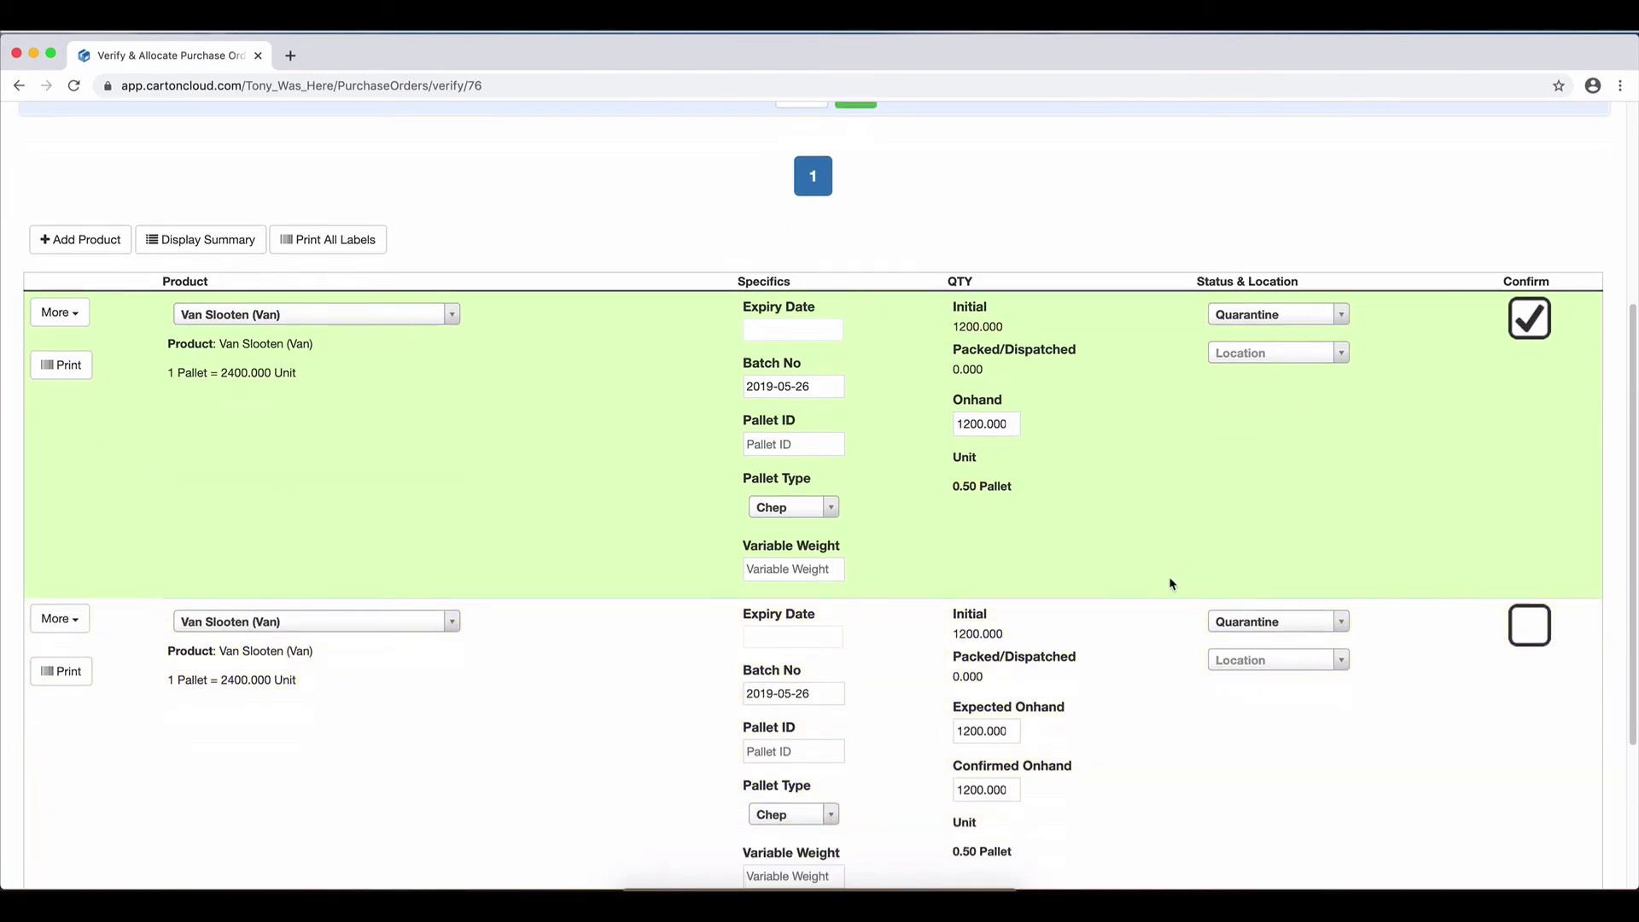
{"action": "scroll", "coordinate": [1170, 583], "scroll_direction": "down", "scroll_amount": 4}
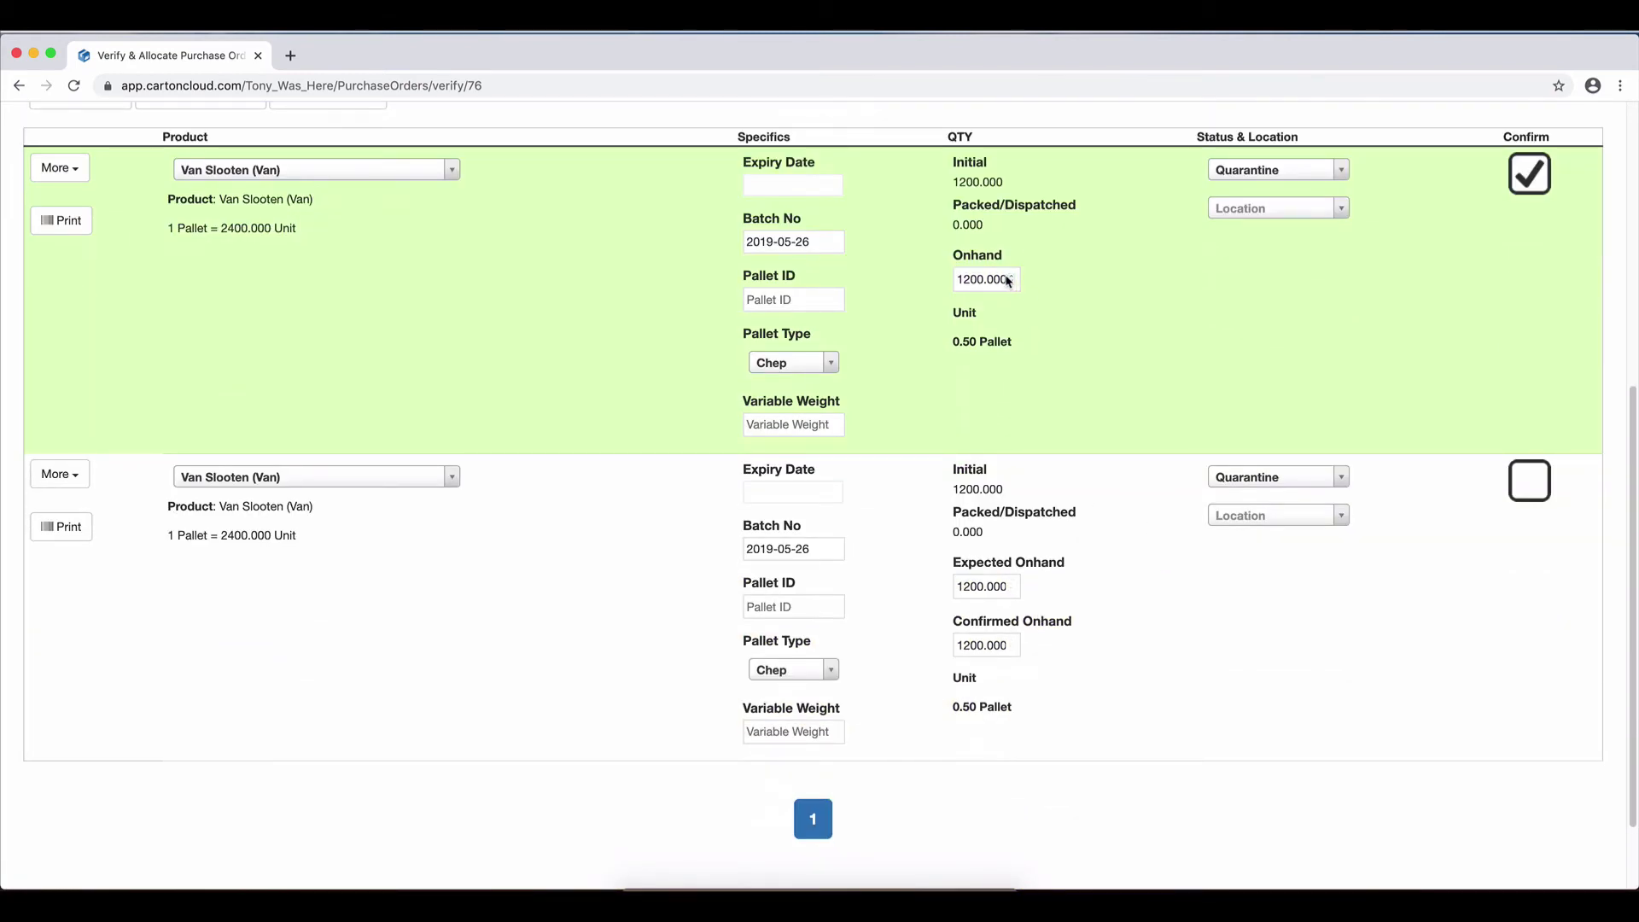
{"action": "scroll", "coordinate": [1085, 619], "scroll_direction": "down", "scroll_amount": 2}
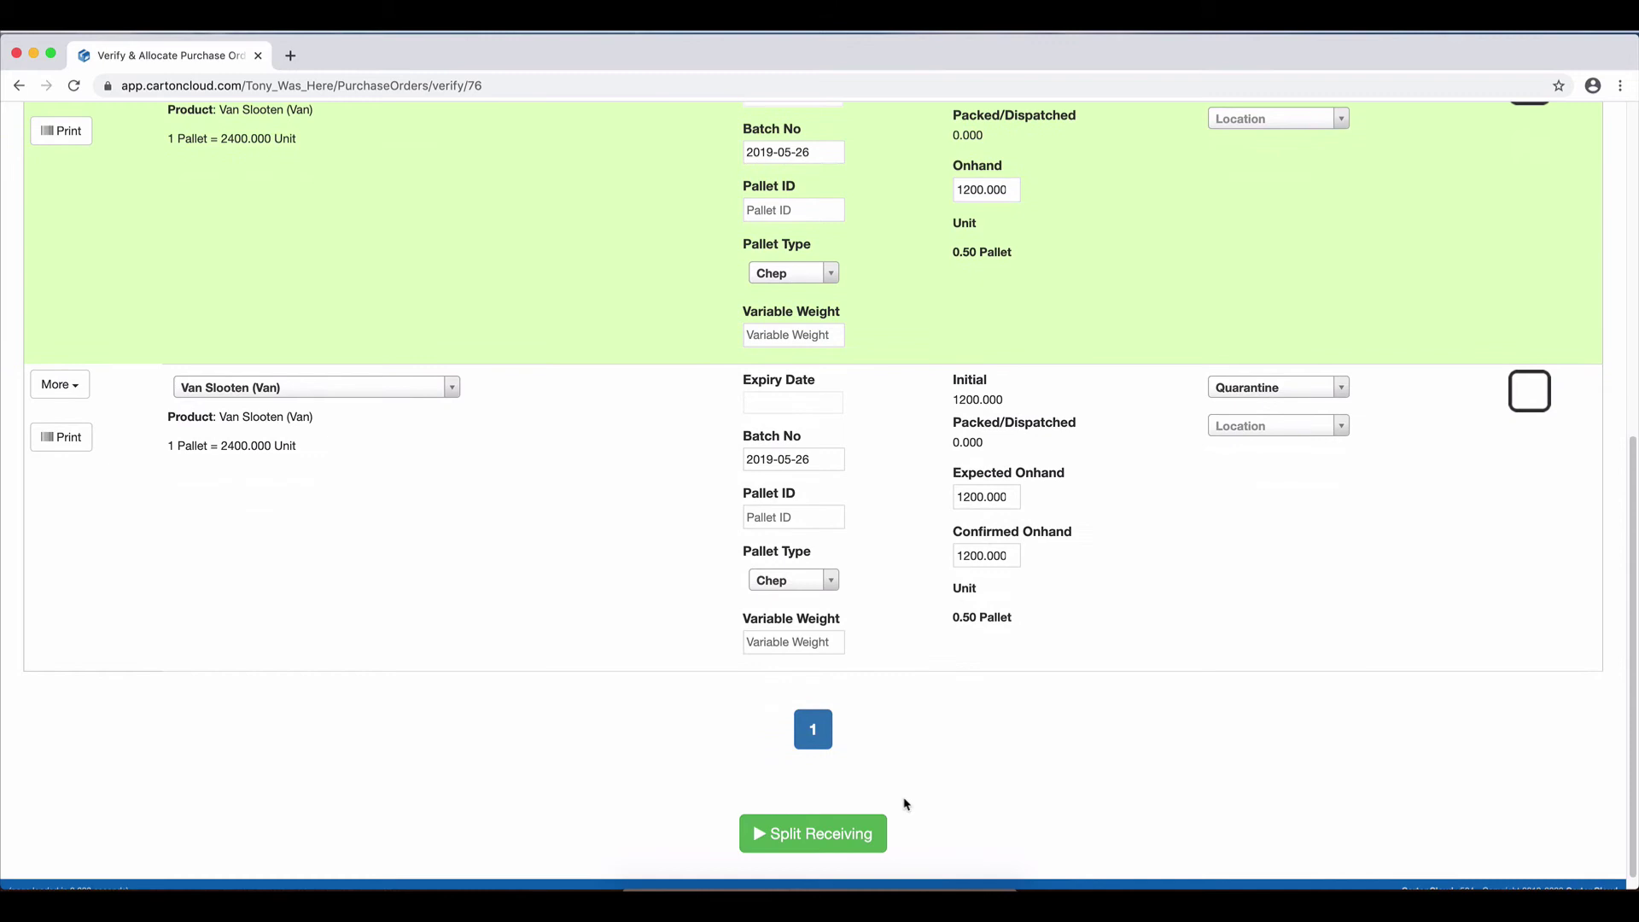
Split the unconfirmed 1200 units onto a new order and finish verifying order 76 without container counts
{"action": "left_click", "coordinate": [866, 832]}
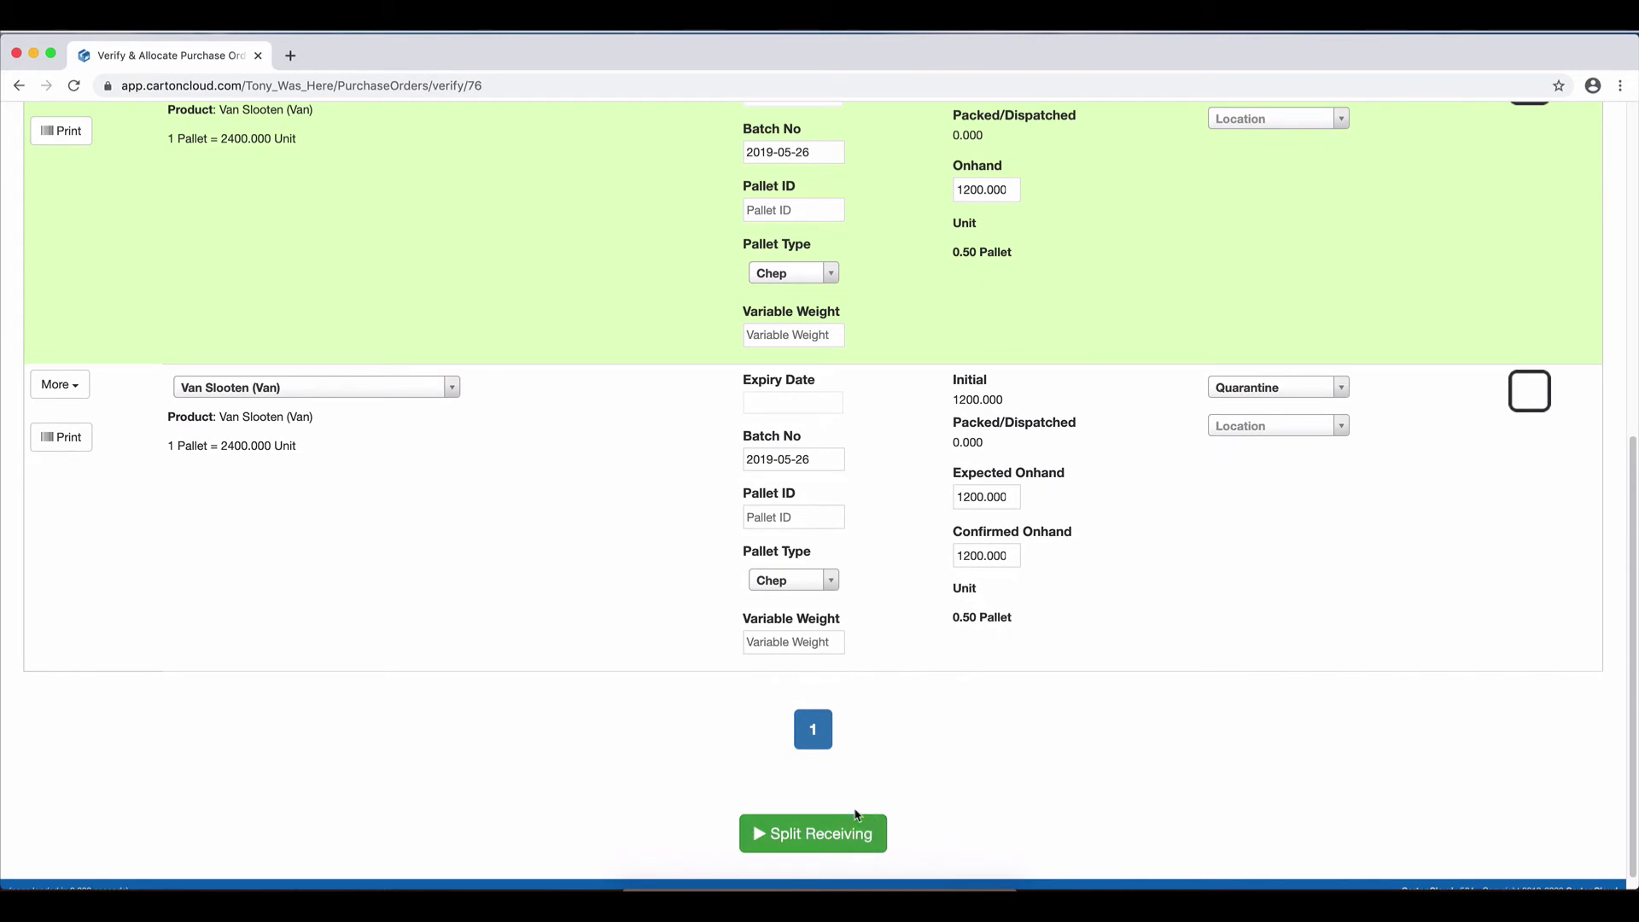
{"action": "scroll", "coordinate": [1235, 767], "scroll_direction": "up", "scroll_amount": 1}
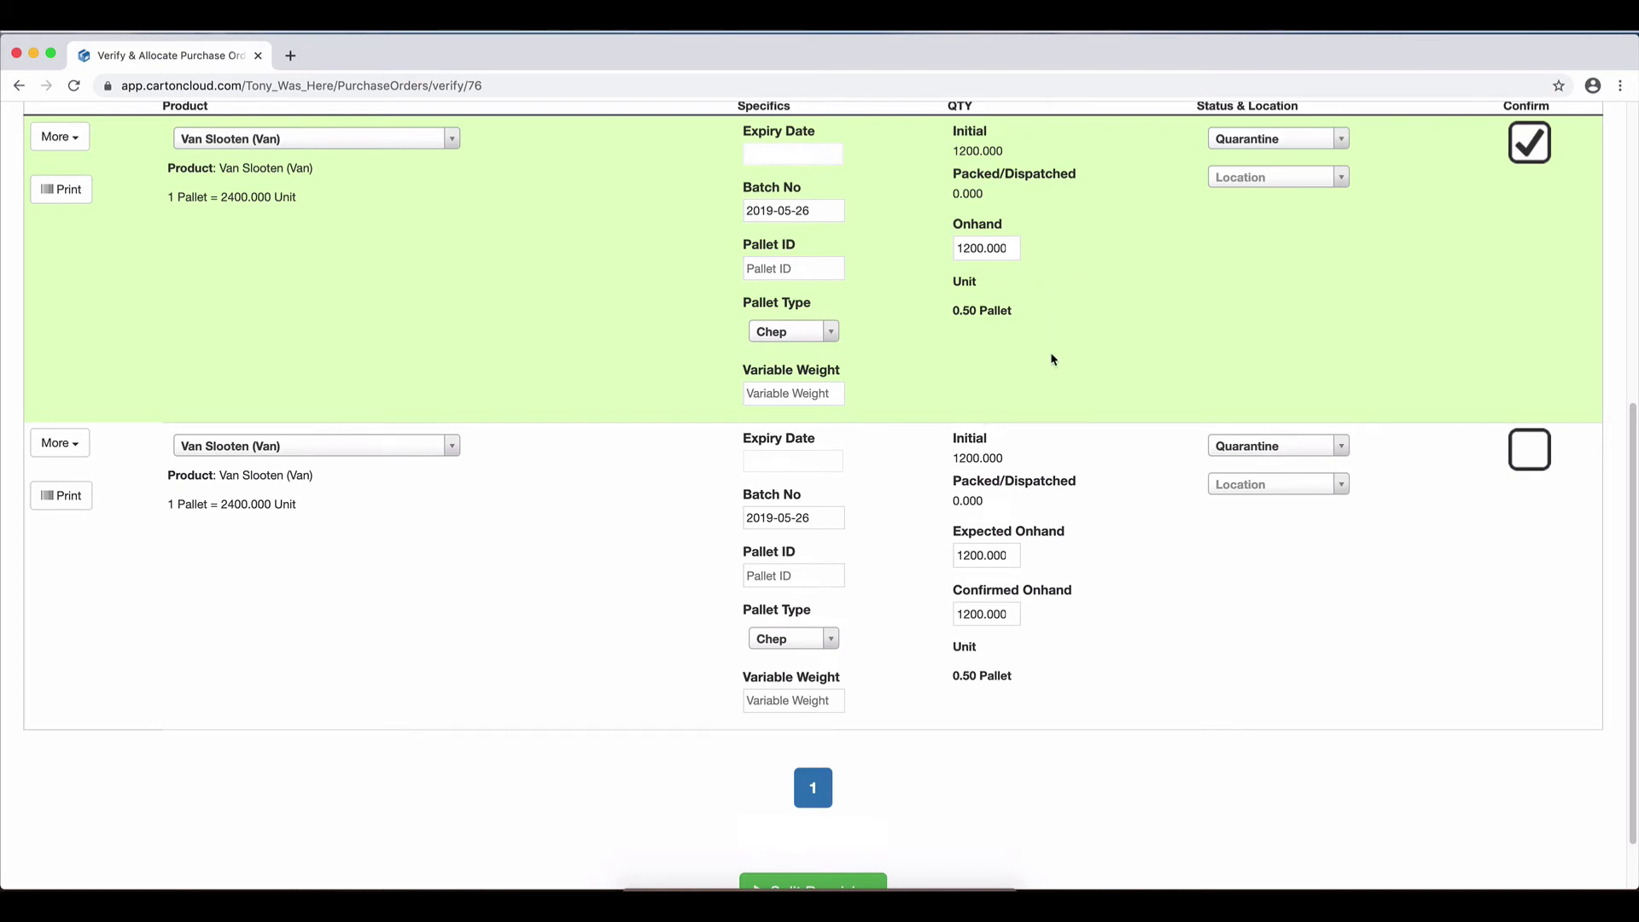
{"action": "scroll", "coordinate": [1113, 384], "scroll_direction": "down", "scroll_amount": 2}
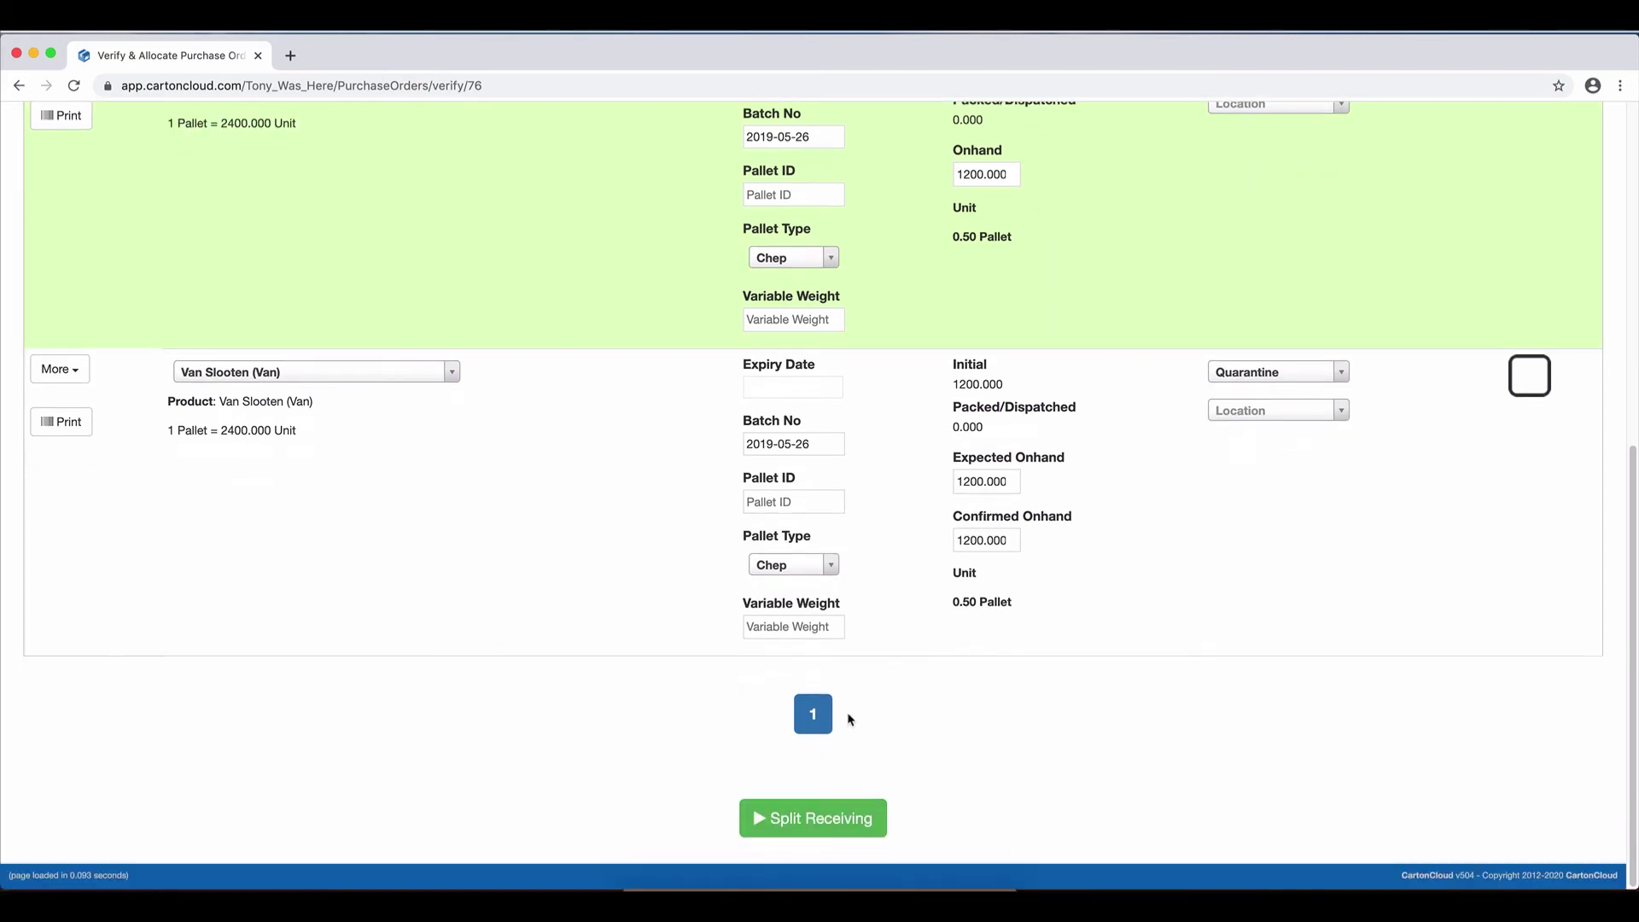
{"action": "left_click", "coordinate": [826, 821]}
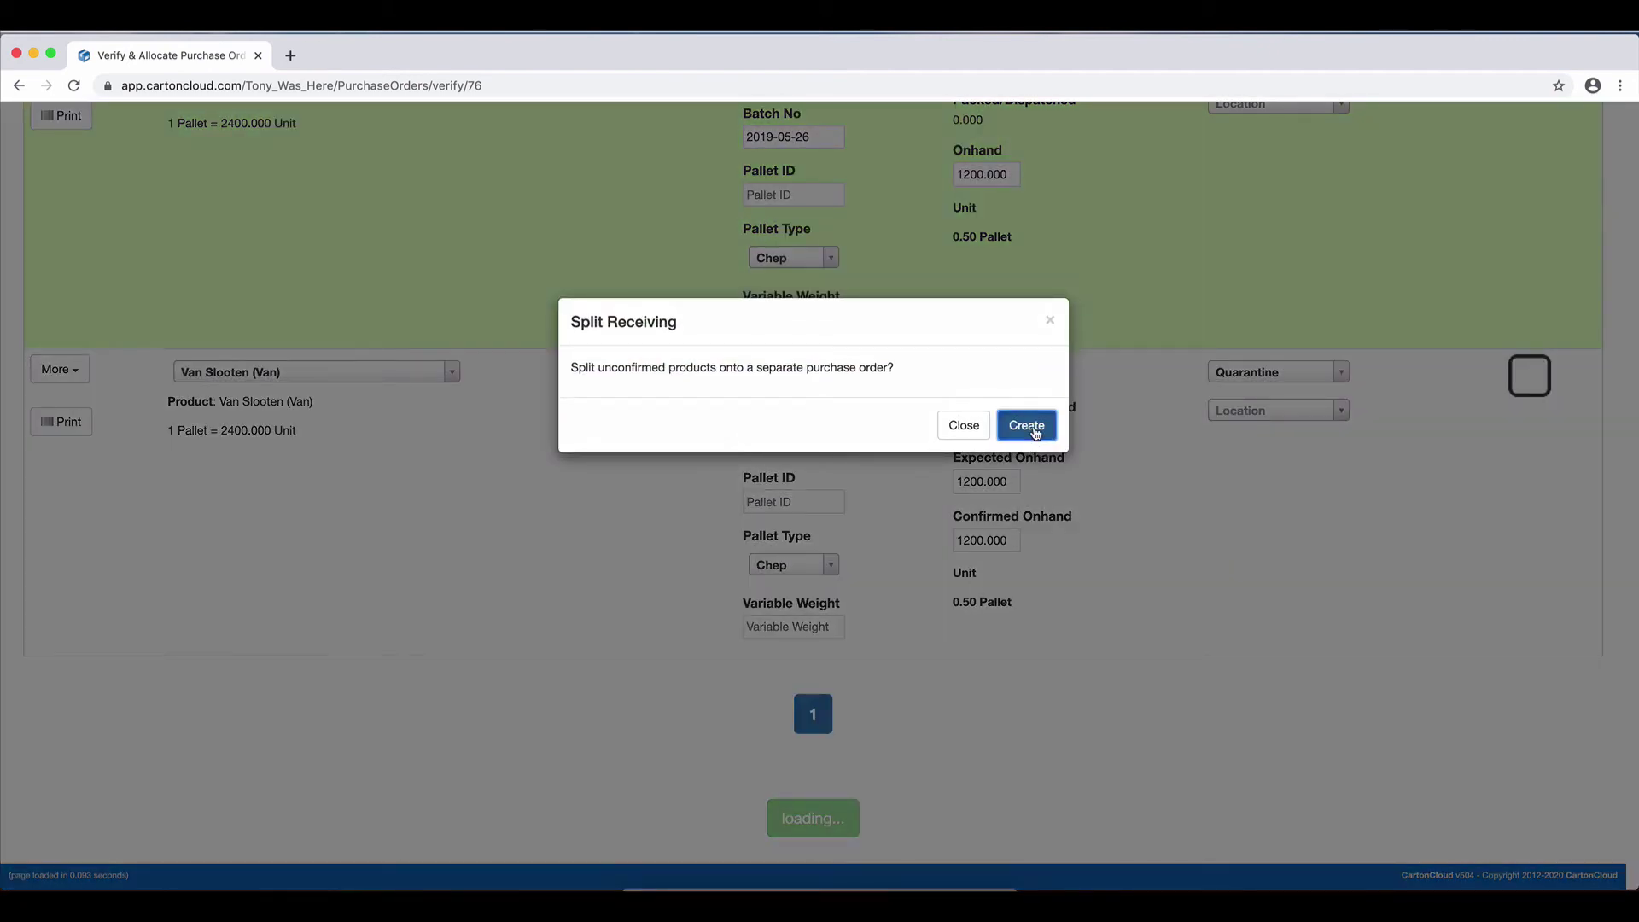
{"action": "left_click", "coordinate": [1034, 427]}
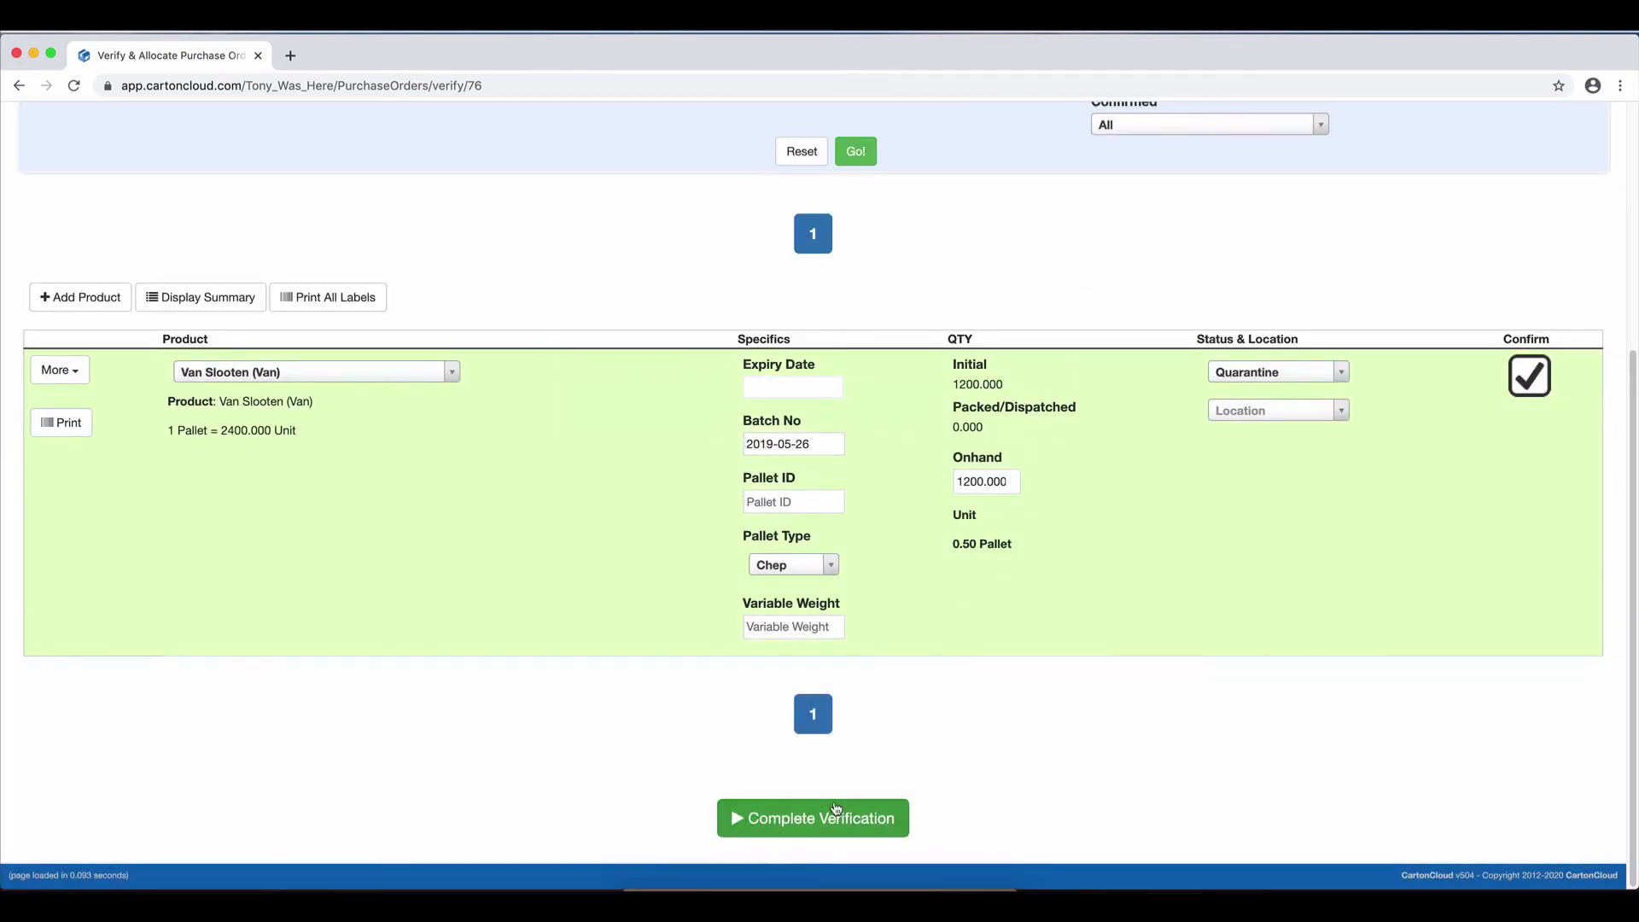
{"action": "left_click", "coordinate": [829, 817]}
{"action": "left_click", "coordinate": [1053, 543]}
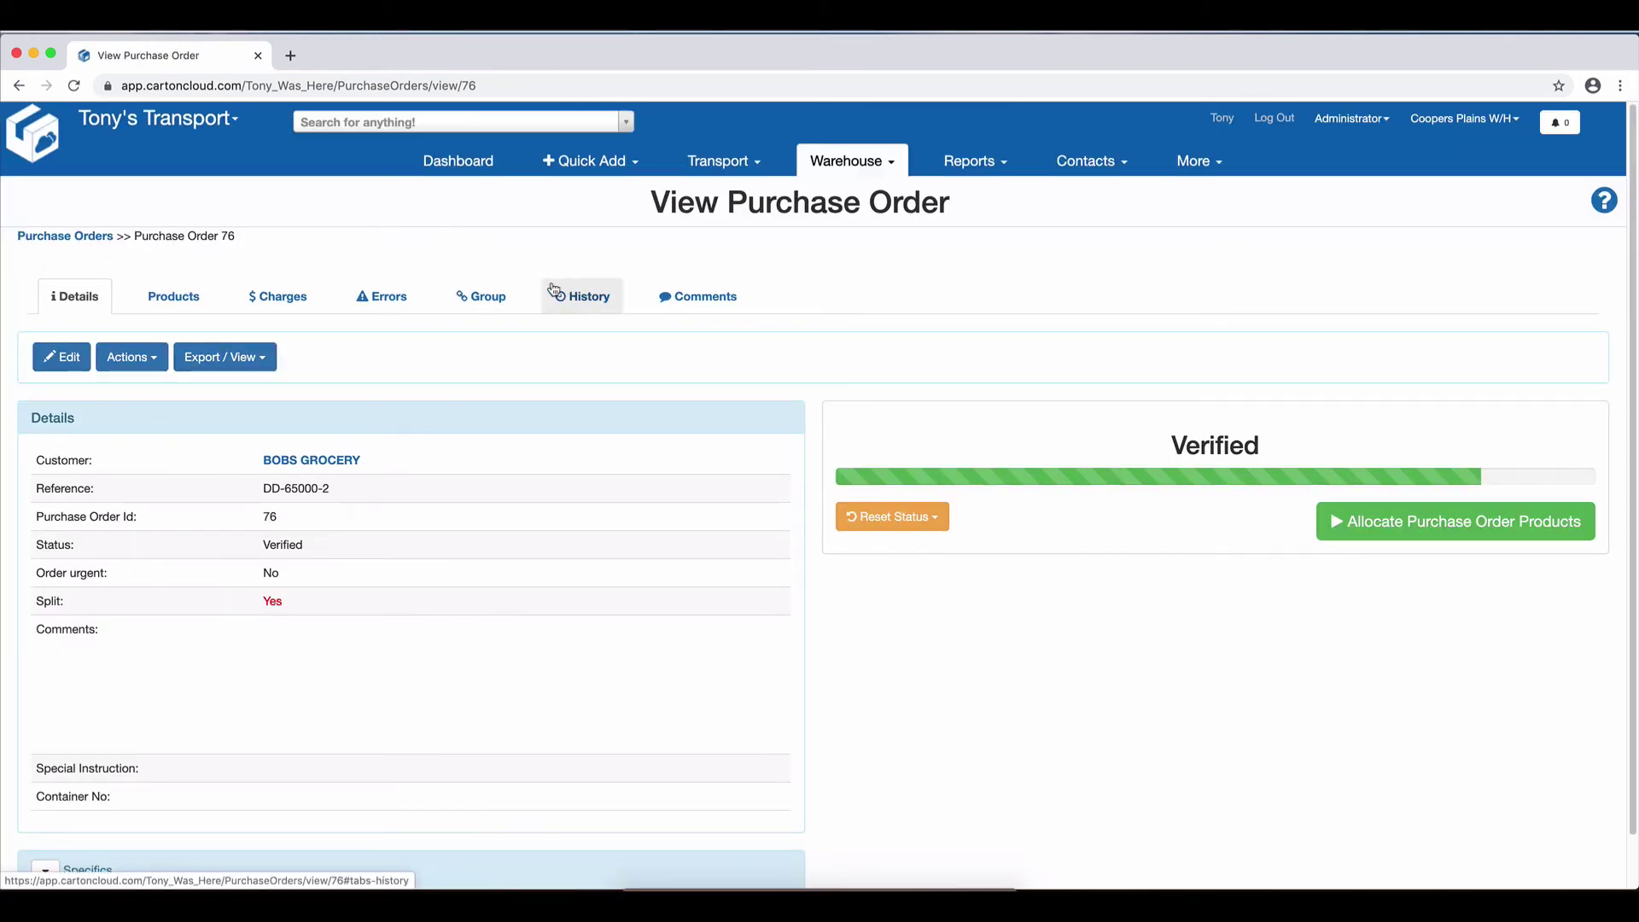
{"action": "left_click", "coordinate": [494, 299]}
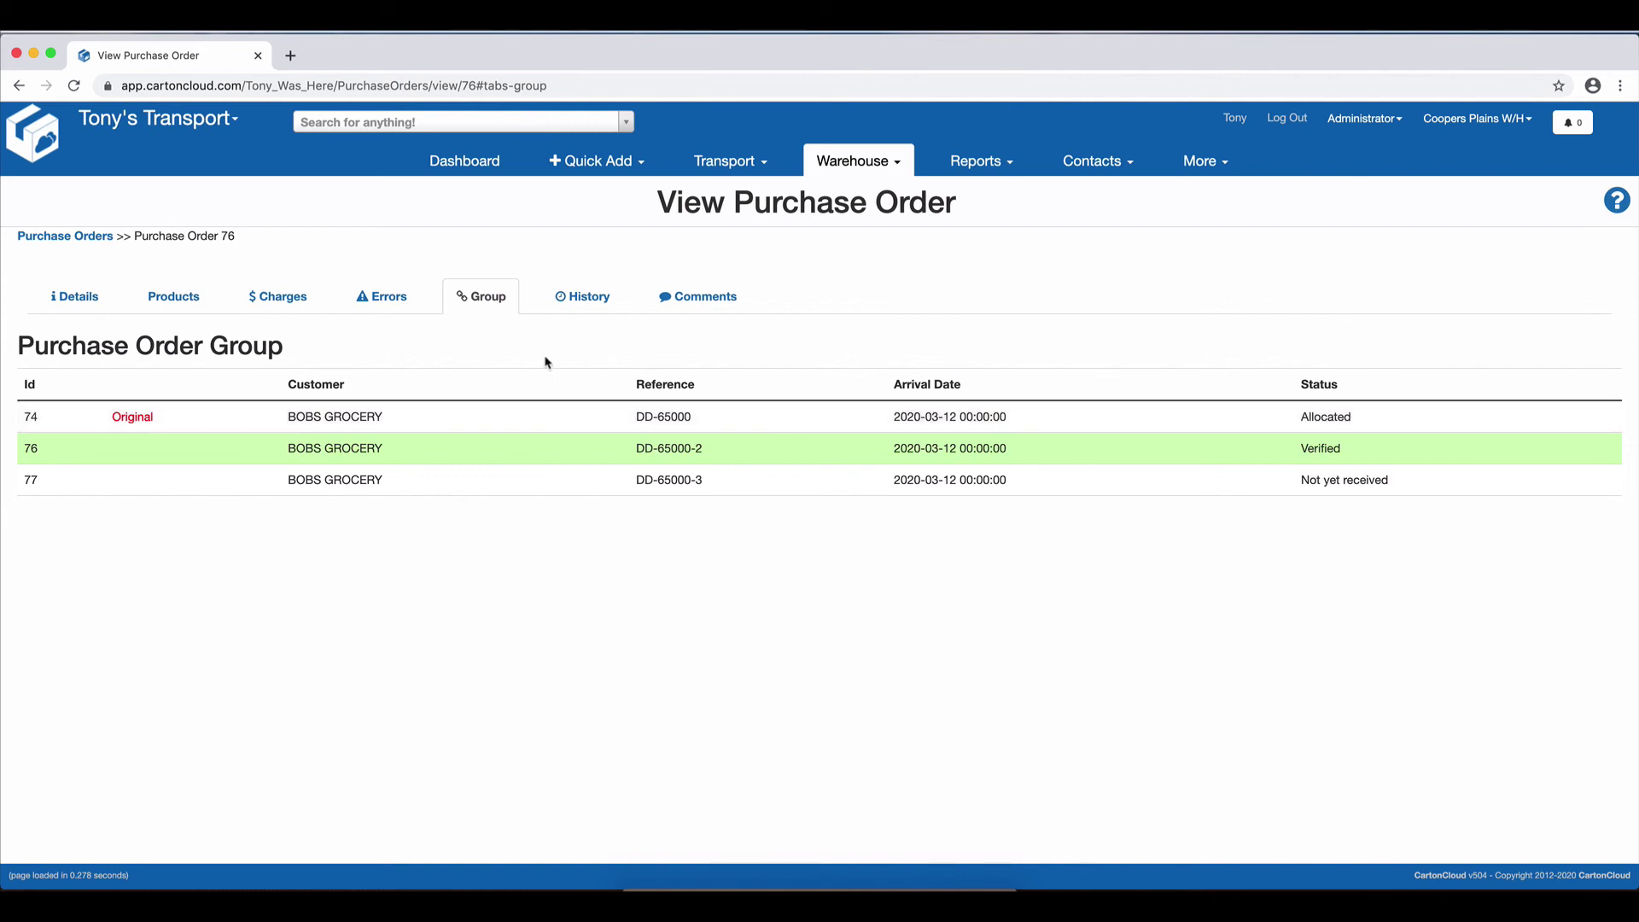
{"action": "left_click", "coordinate": [594, 295]}
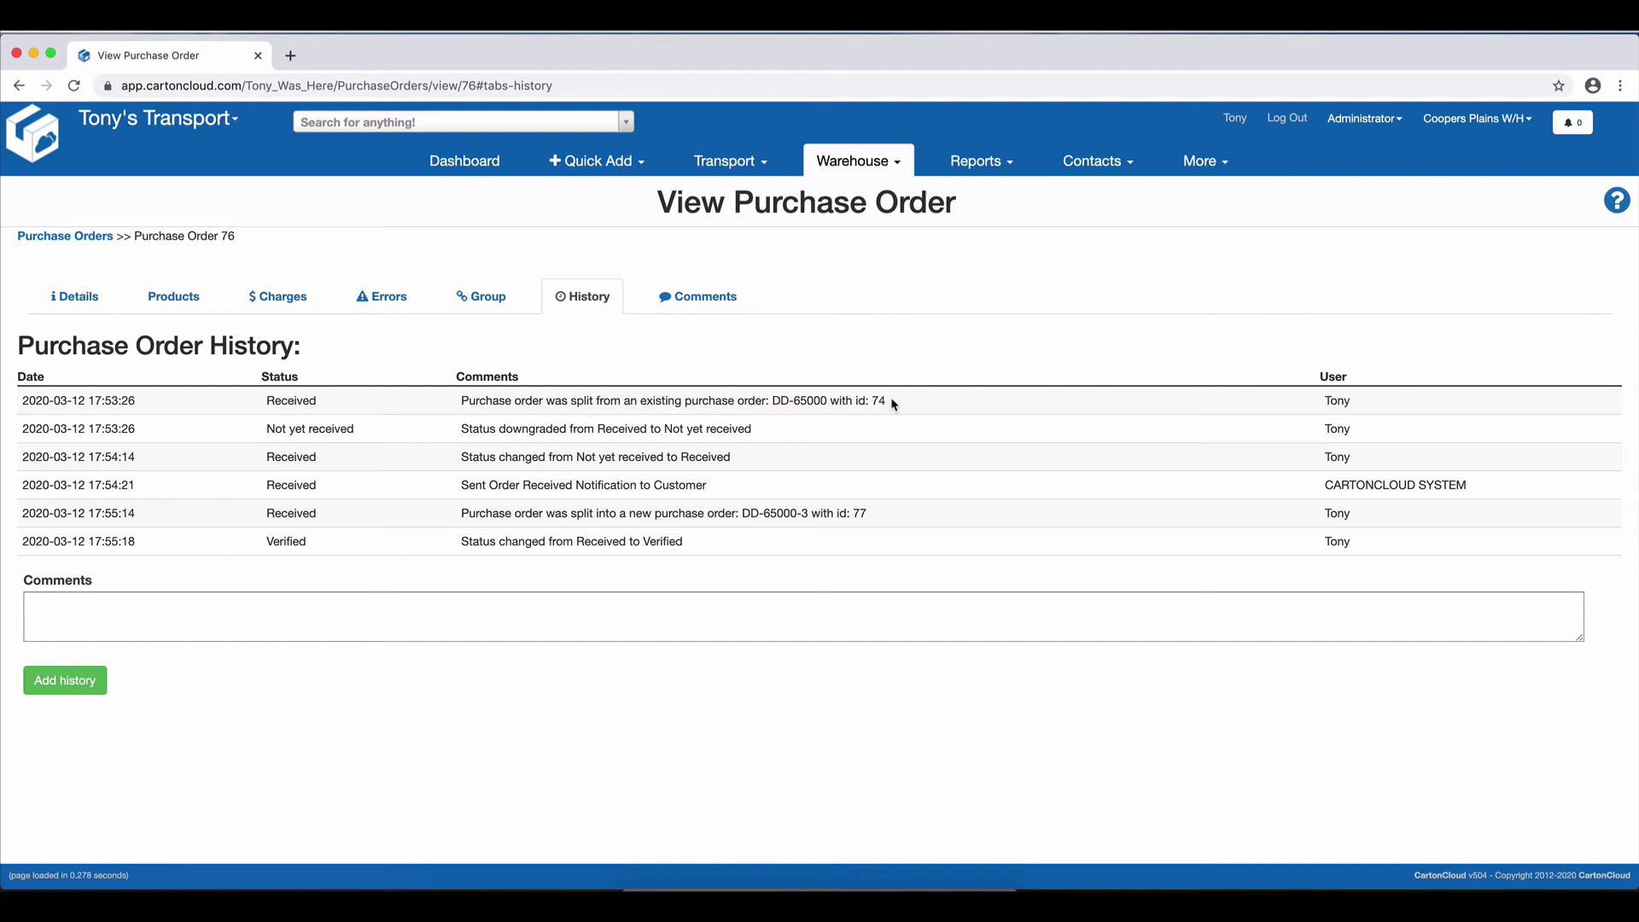
{"action": "left_click_drag", "start_coordinate": [886, 402], "coordinate": [766, 402]}
{"action": "left_click", "coordinate": [76, 299]}
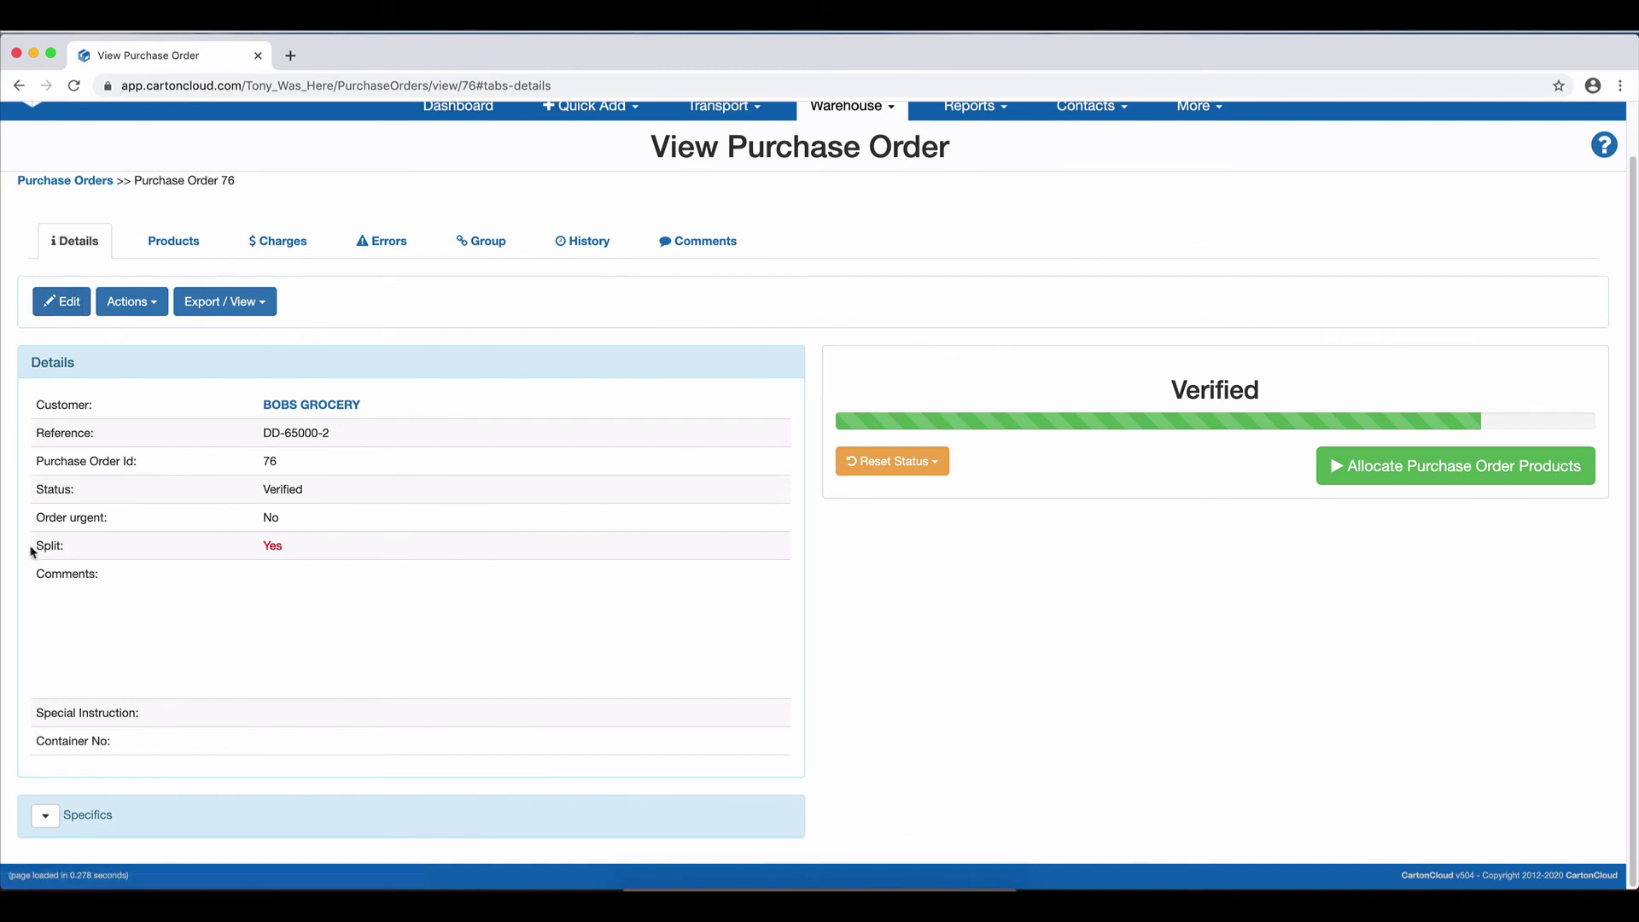
{"action": "left_click_drag", "start_coordinate": [30, 552], "coordinate": [66, 552]}
{"action": "left_click_drag", "start_coordinate": [254, 550], "coordinate": [290, 548]}
{"action": "scroll", "coordinate": [726, 409], "scroll_direction": "up", "scroll_amount": 2}
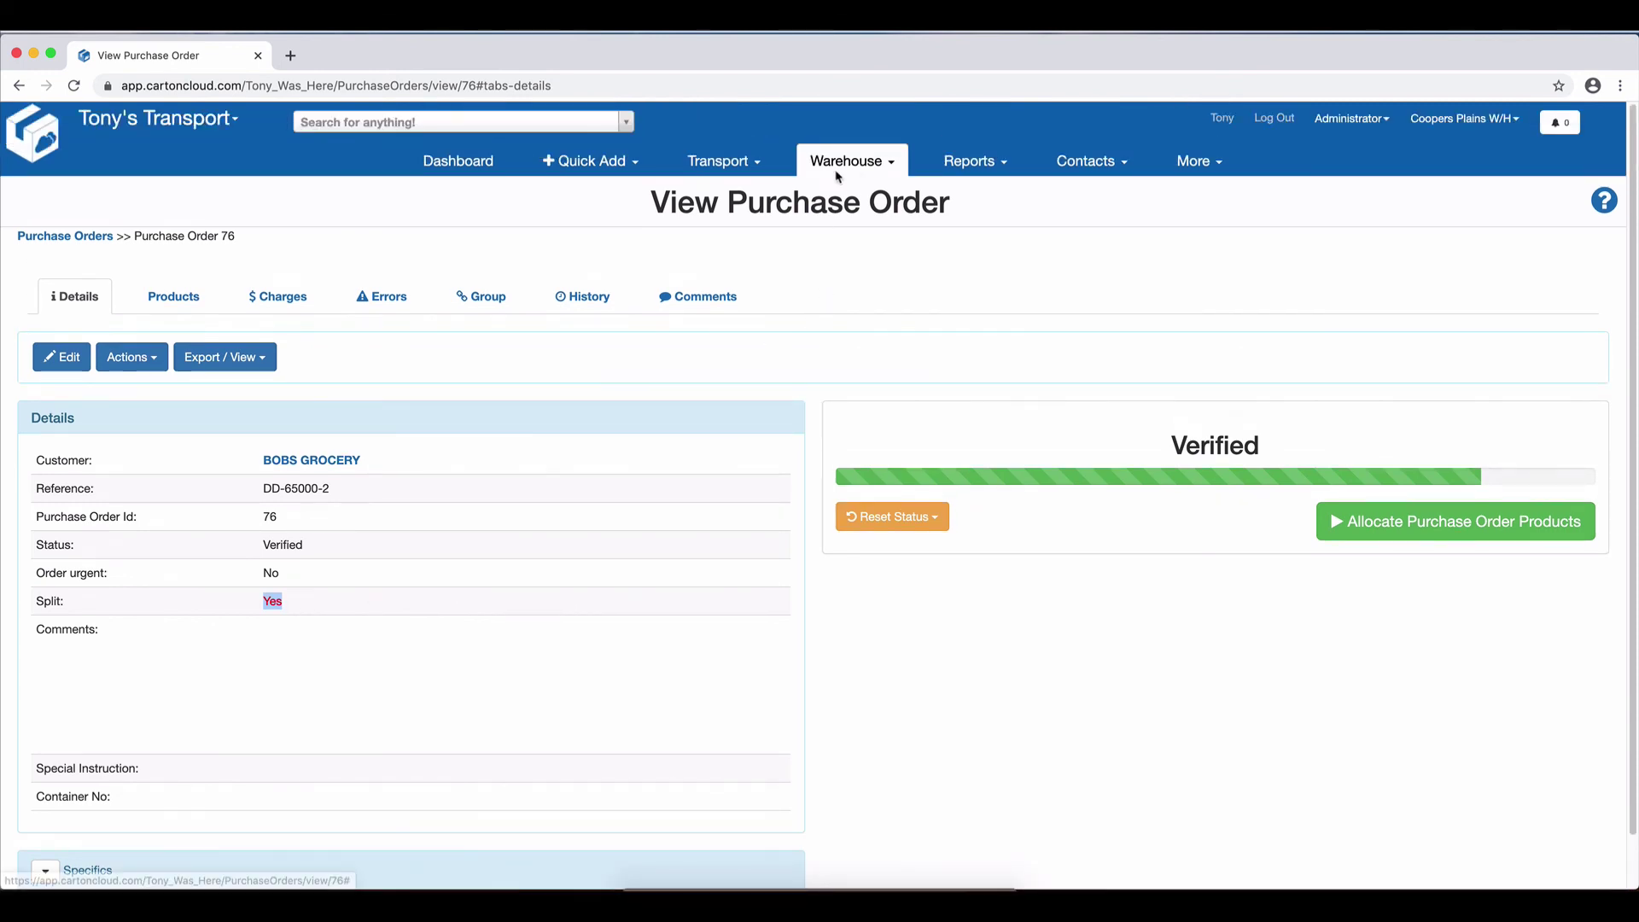
Return to the Purchase Orders list and show orders of all statuses
{"action": "left_click", "coordinate": [76, 239]}
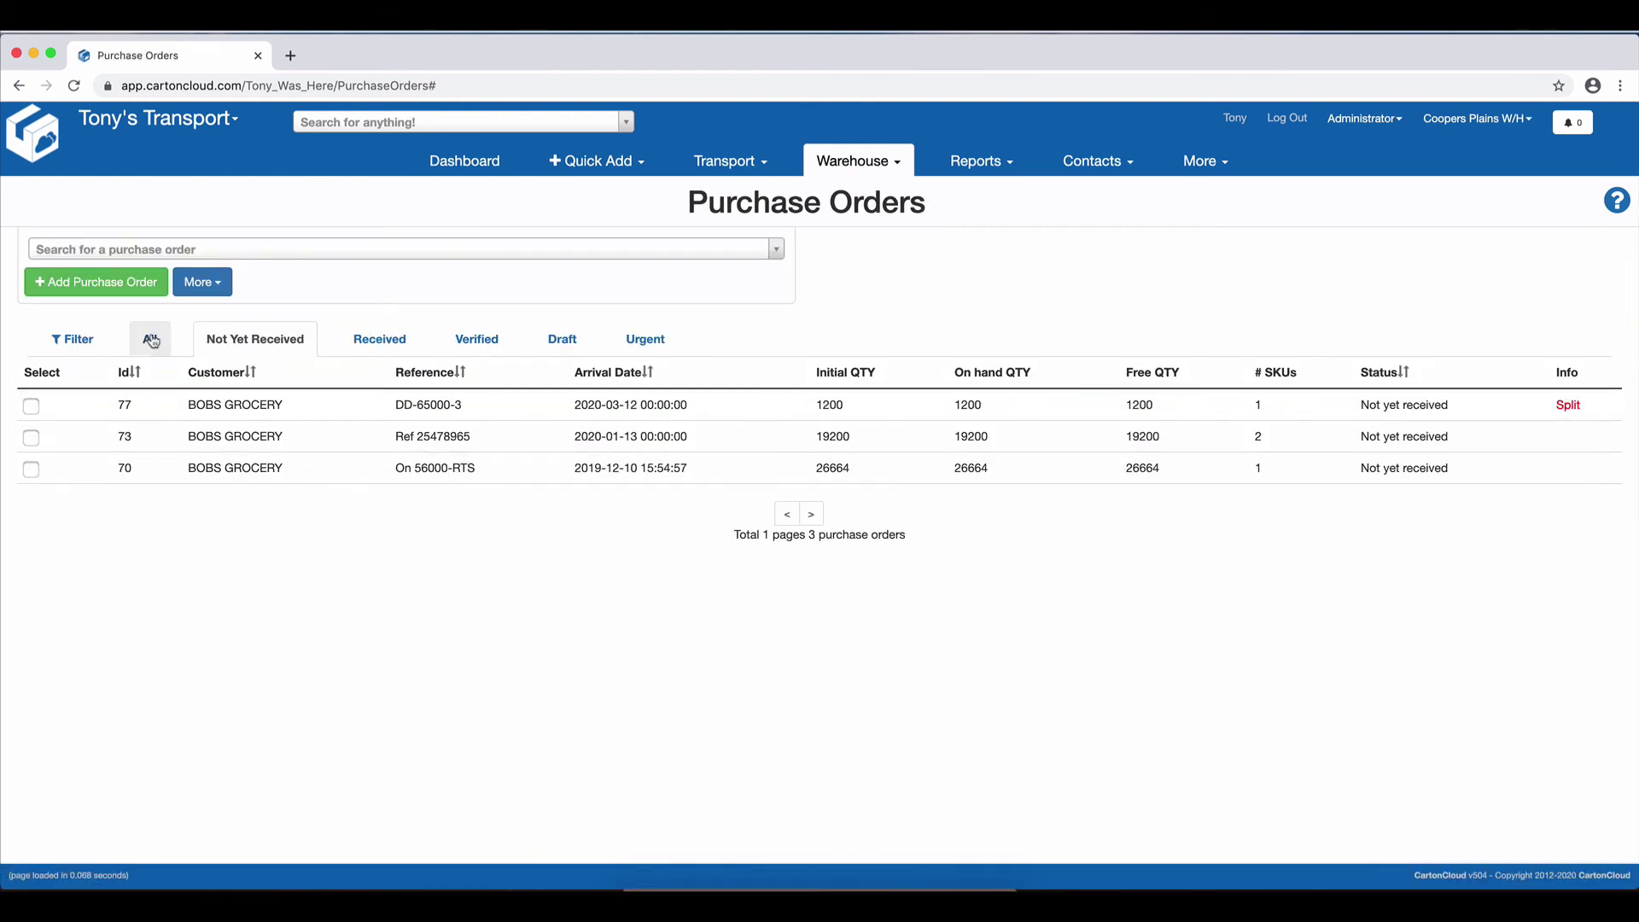
{"action": "left_click", "coordinate": [151, 339]}
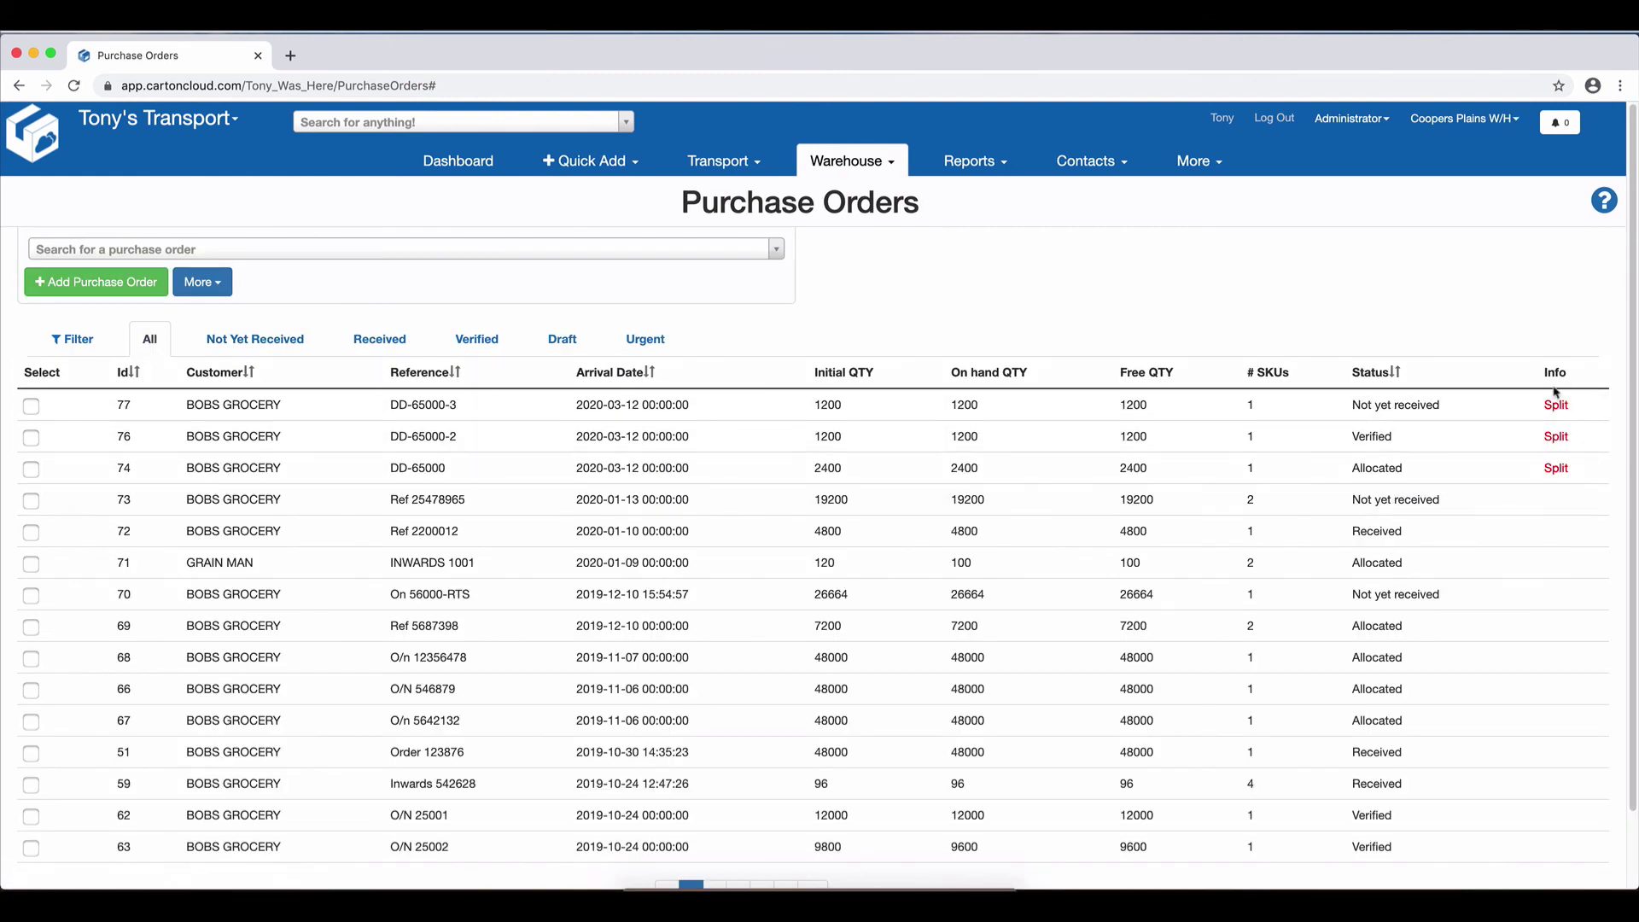